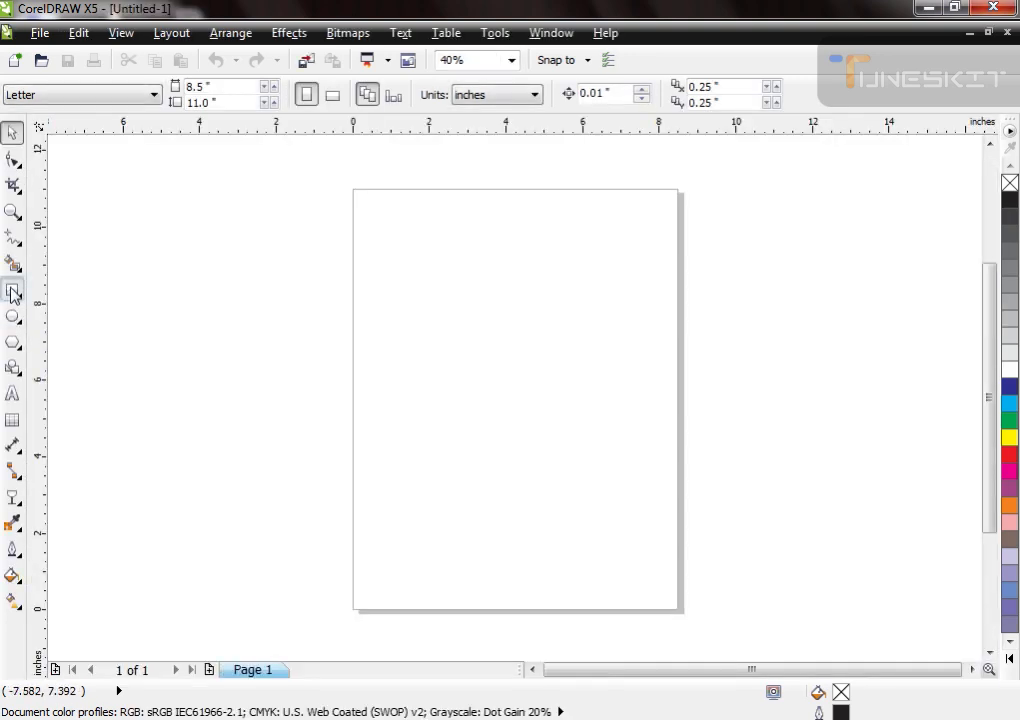
# Step: Draw a white-filled rectangle on the page and set its size to 4 × 4 inches
pyautogui.click(13, 292)
pyautogui.moveTo(391, 284); pyautogui.dragTo(609, 503)
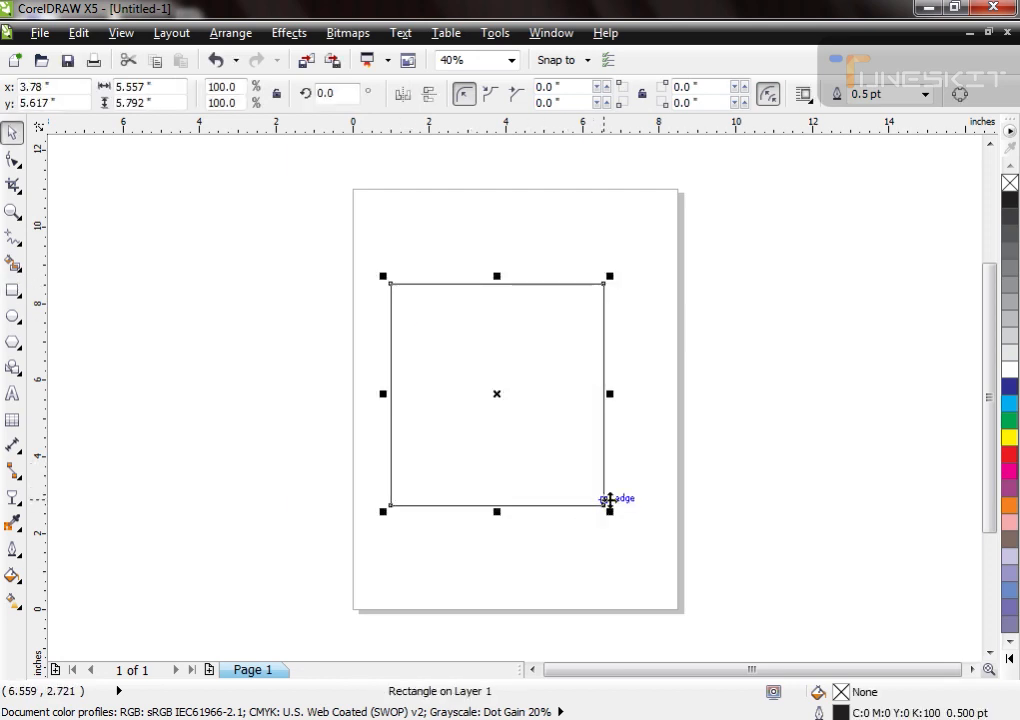
pyautogui.click(1010, 369)
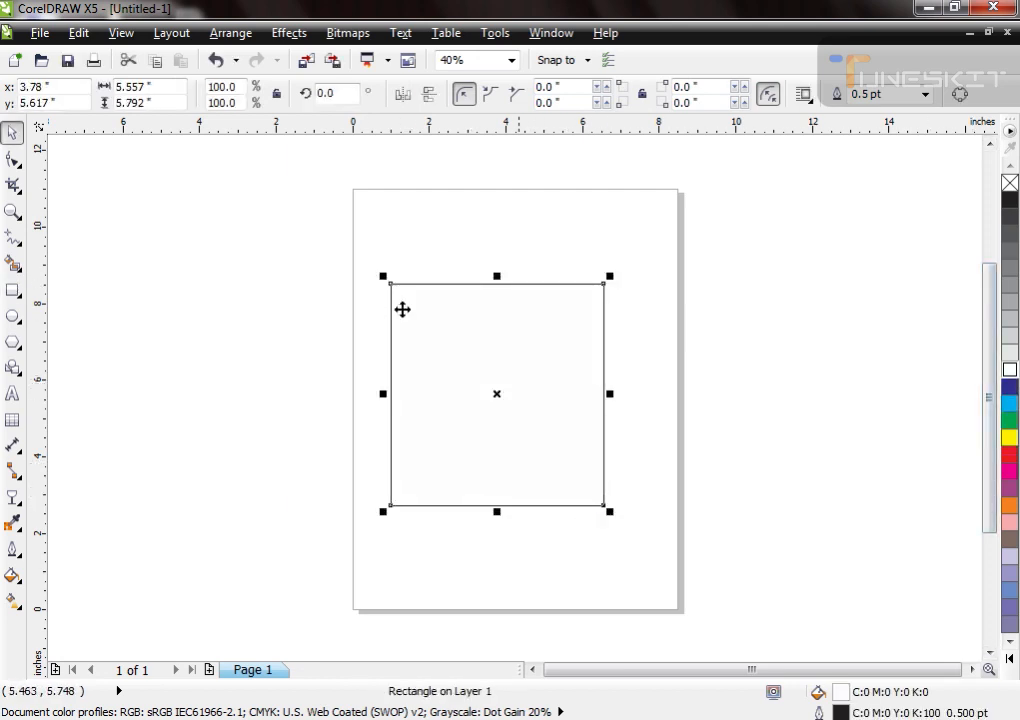
pyautogui.doubleClick(137, 90)
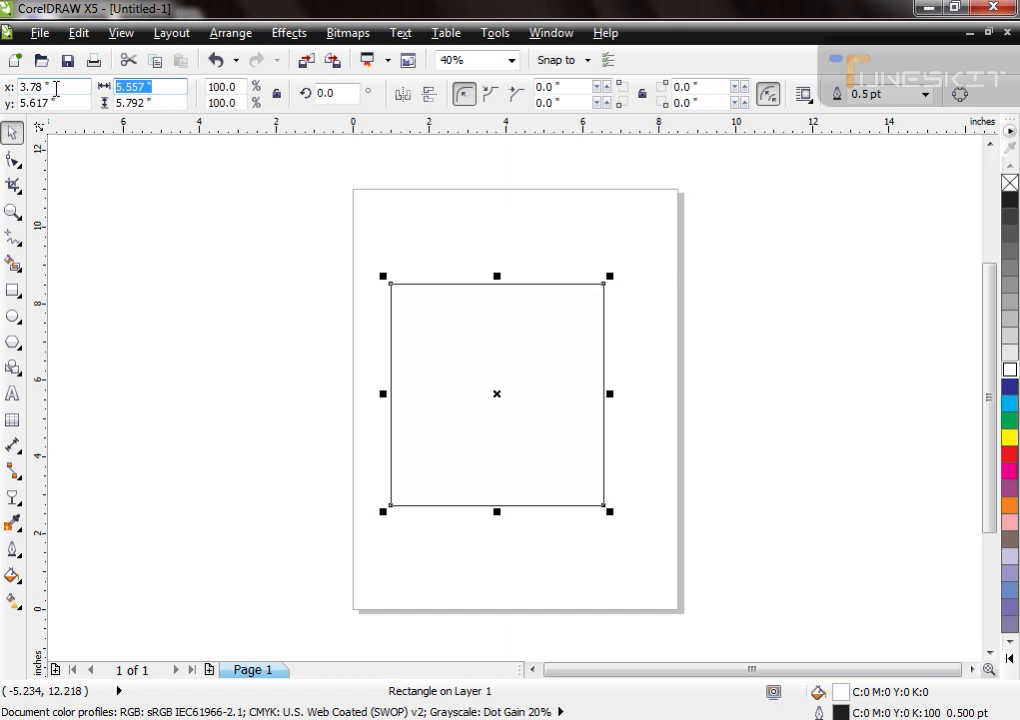
pyautogui.write('4')
pyautogui.press('Tab')
pyautogui.write('4')
pyautogui.press('Return')
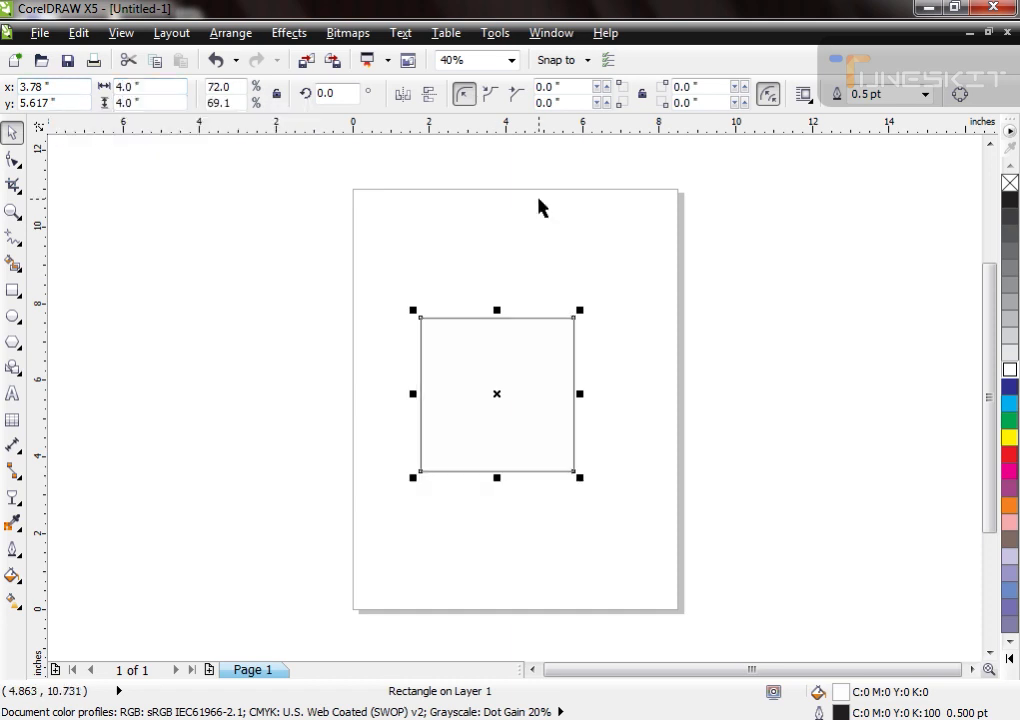
# Step: Give the square a radial two-color fountain fill from light gray to white with a lowered mid-point
pyautogui.hotkey('shift', 'F2')
pyautogui.scroll(-2, 410, 300)
pyautogui.hotkey('shift', 'F2')
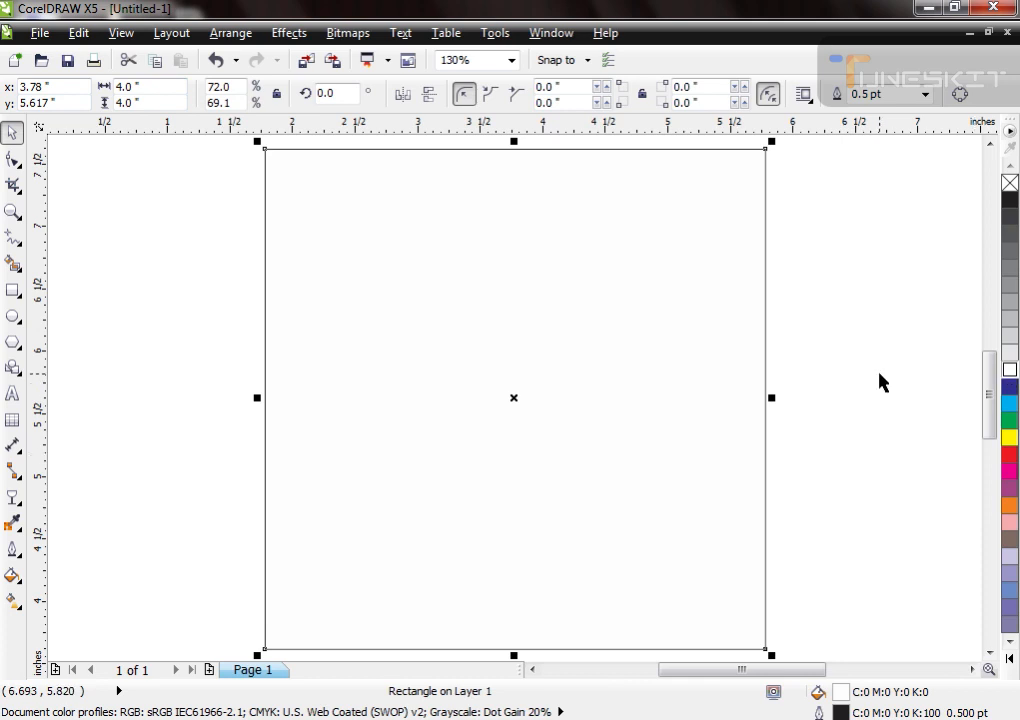
pyautogui.press('F11')
pyautogui.click(399, 382)
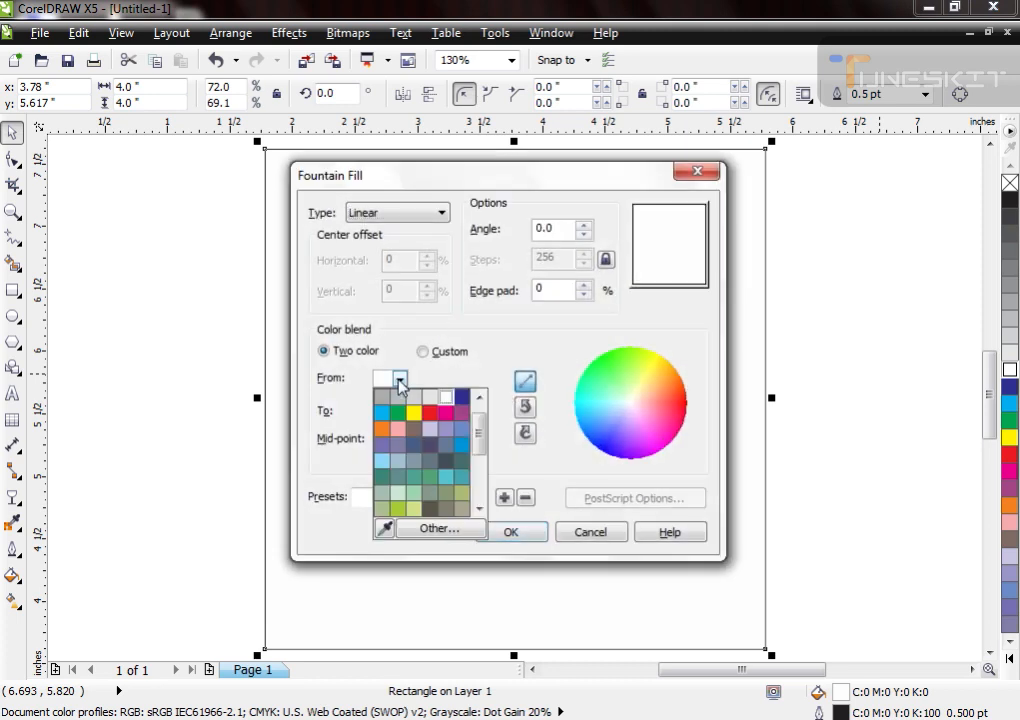
pyautogui.click(406, 388)
pyautogui.click(420, 213)
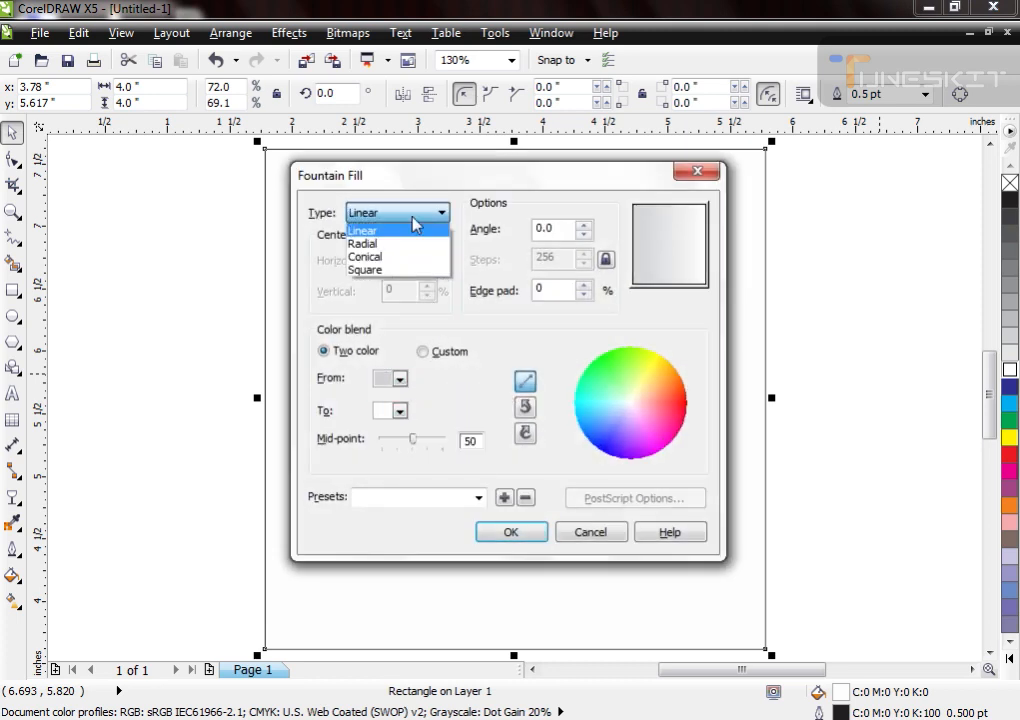
pyautogui.click(405, 240)
pyautogui.moveTo(410, 441); pyautogui.dragTo(394, 441)
pyautogui.press('Return')
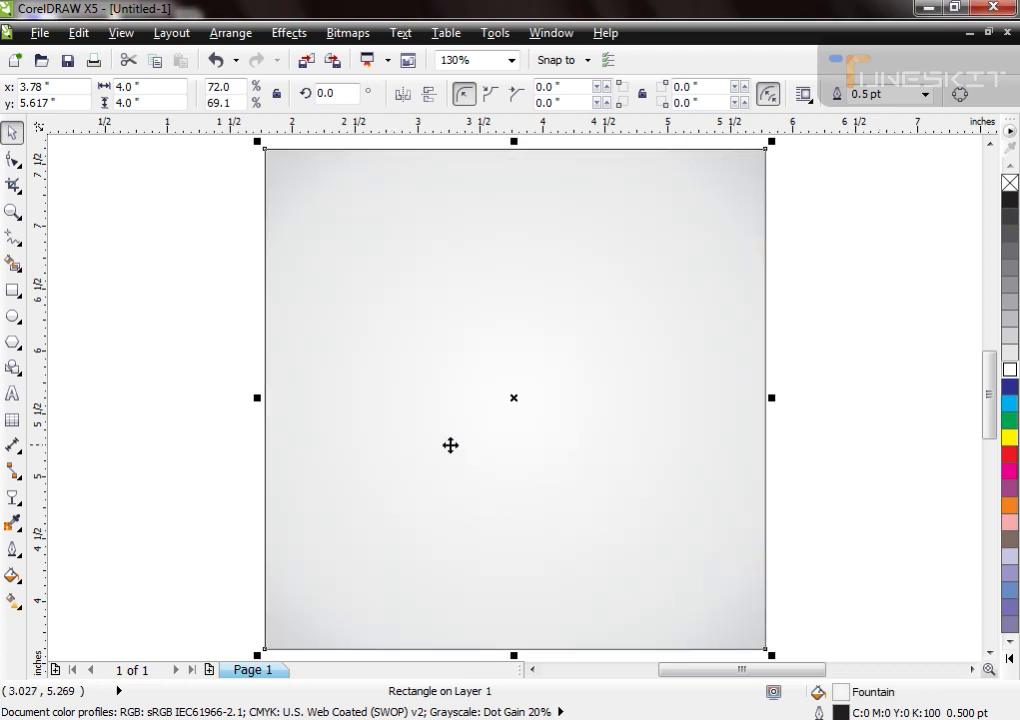
# Step: Lower the mid-point of the square's fountain fill further and leave the square with a black outline
pyautogui.rightClick(1009, 183)
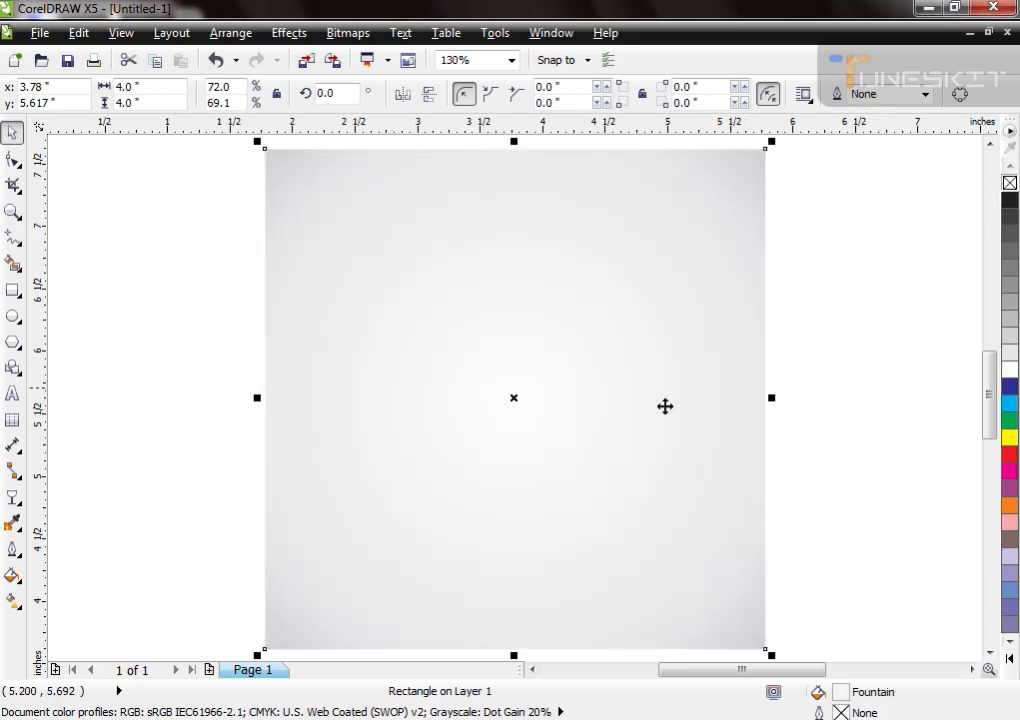
pyautogui.press('F11')
pyautogui.moveTo(396, 447); pyautogui.dragTo(381, 447)
pyautogui.press('Return')
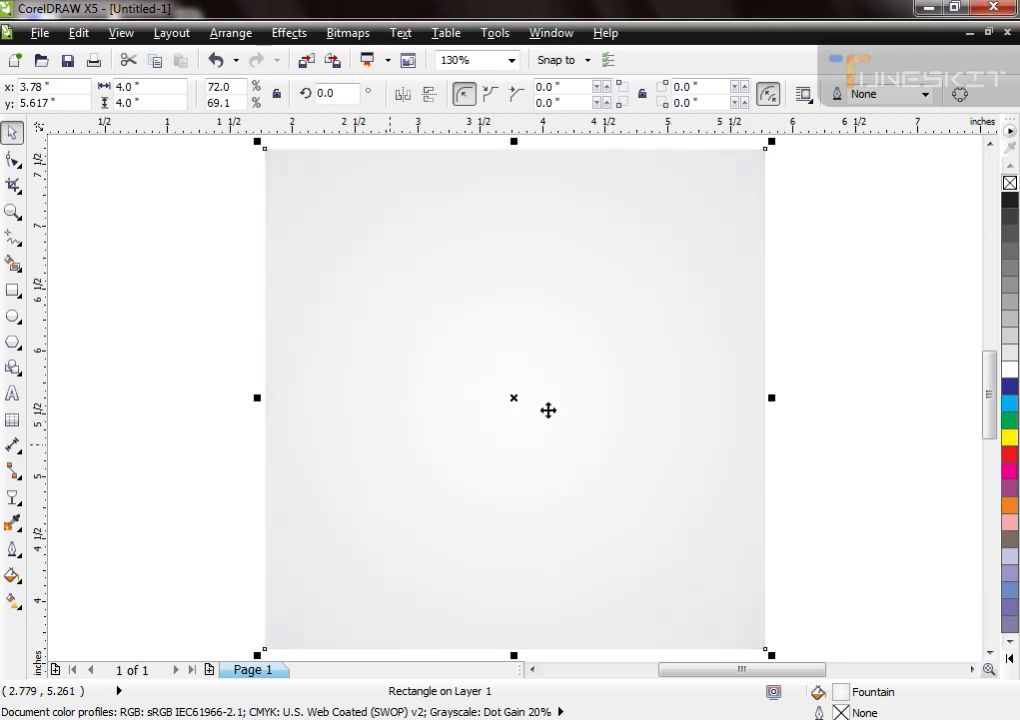
pyautogui.rightClick(1009, 199)
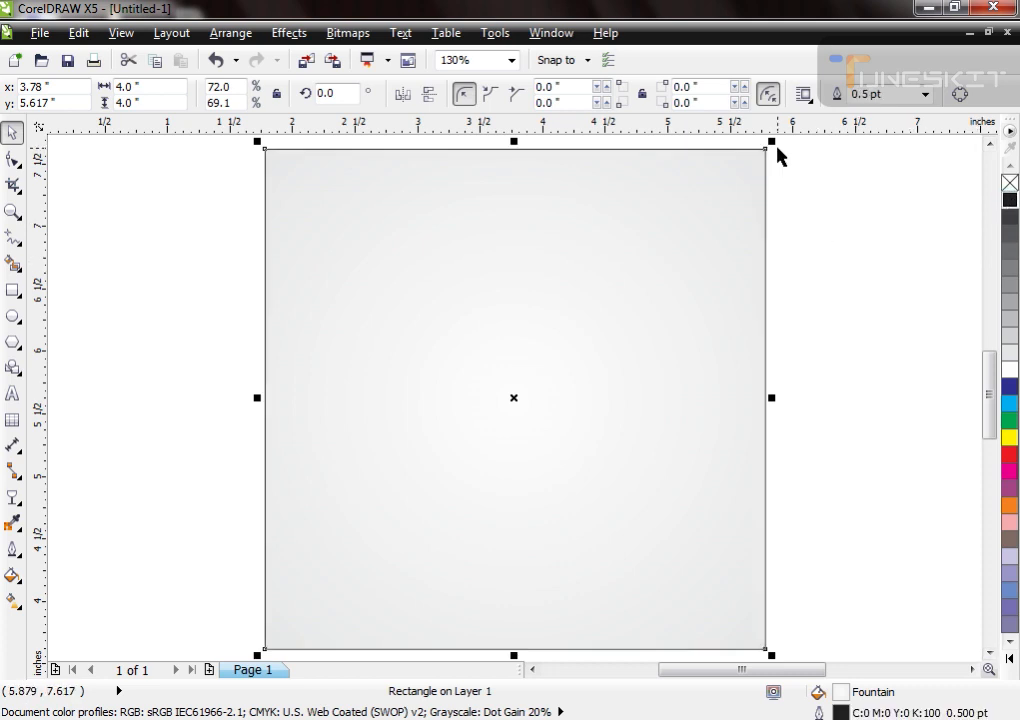
# Step: Make a curve-converted copy of the square, about 1.34 in wide, in its lower-left corner and pull the copy's upper-right node outward
pyautogui.moveTo(771, 142); pyautogui.dragTo(435, 395)
pyautogui.hotkey('ctrl', 'q')
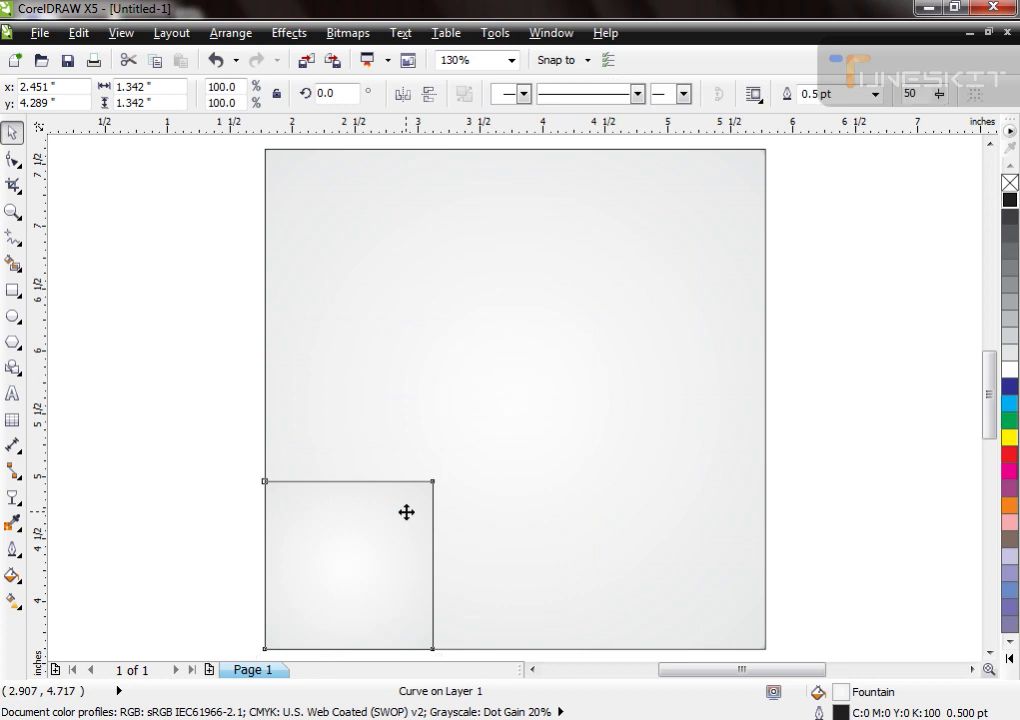
pyautogui.press('F10')
pyautogui.moveTo(435, 478); pyautogui.dragTo(470, 471)
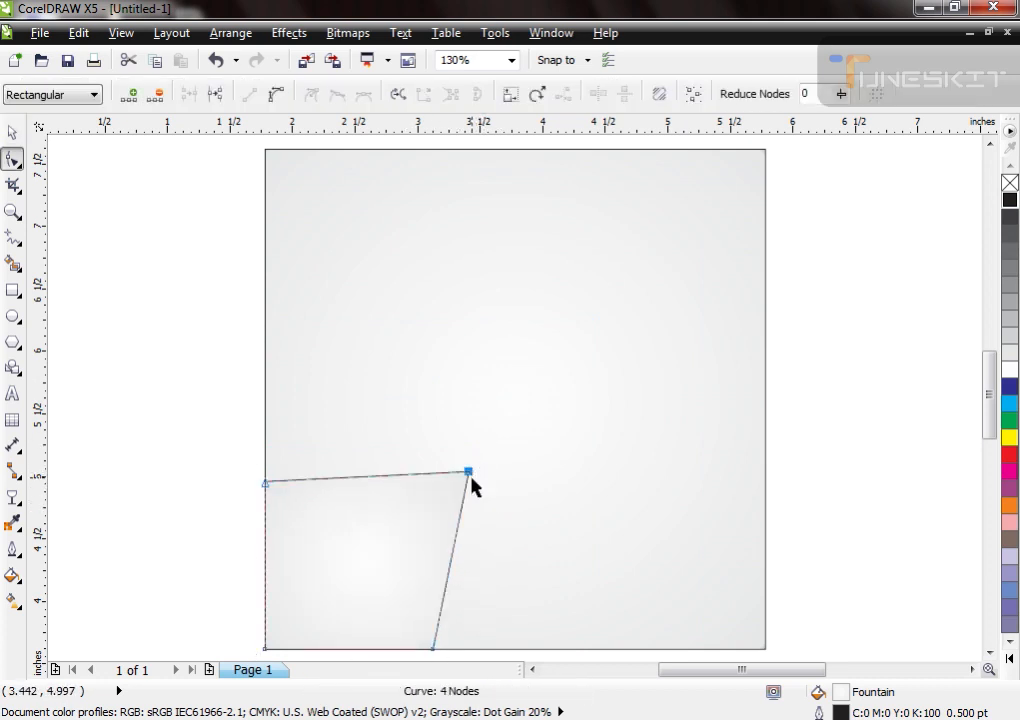
# Step: Fill the small corner shape with 90% black and remove its outline
pyautogui.press('space')
pyautogui.click(1009, 215)
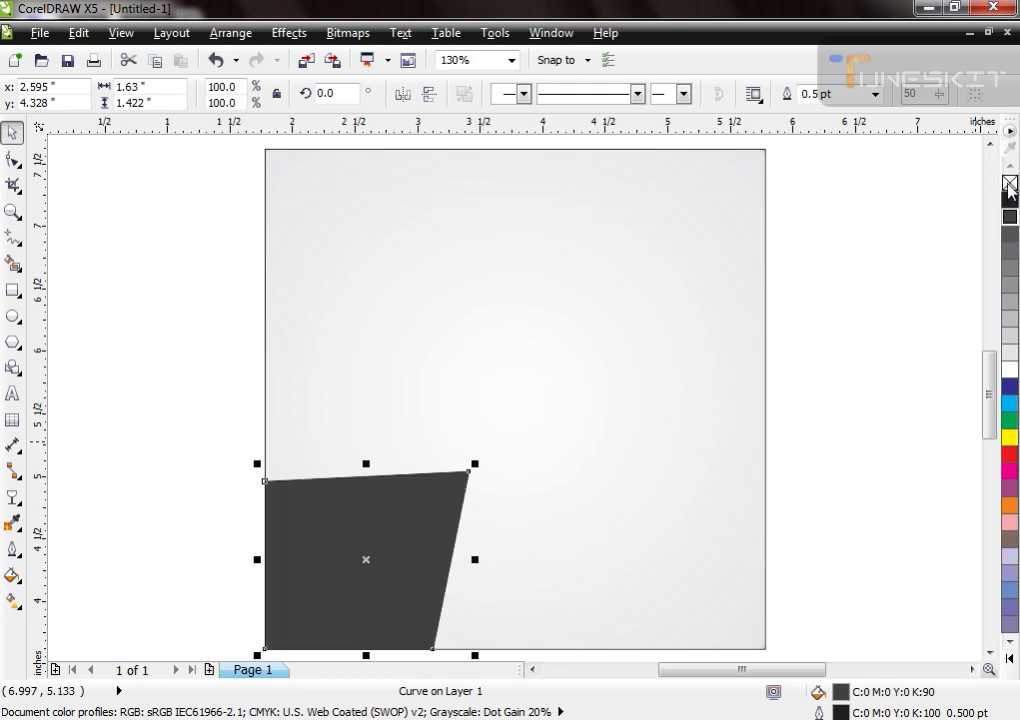
pyautogui.rightClick(1009, 185)
# Step: Reshape the corner shape to about 1.72 × 1.69 in by extending its lower-right and upper-left nodes, and fill it orange
pyautogui.press('F10')
pyautogui.moveTo(435, 649); pyautogui.dragTo(479, 648)
pyautogui.moveTo(265, 483); pyautogui.dragTo(264, 437)
pyautogui.press('space')
pyautogui.click(1009, 505)
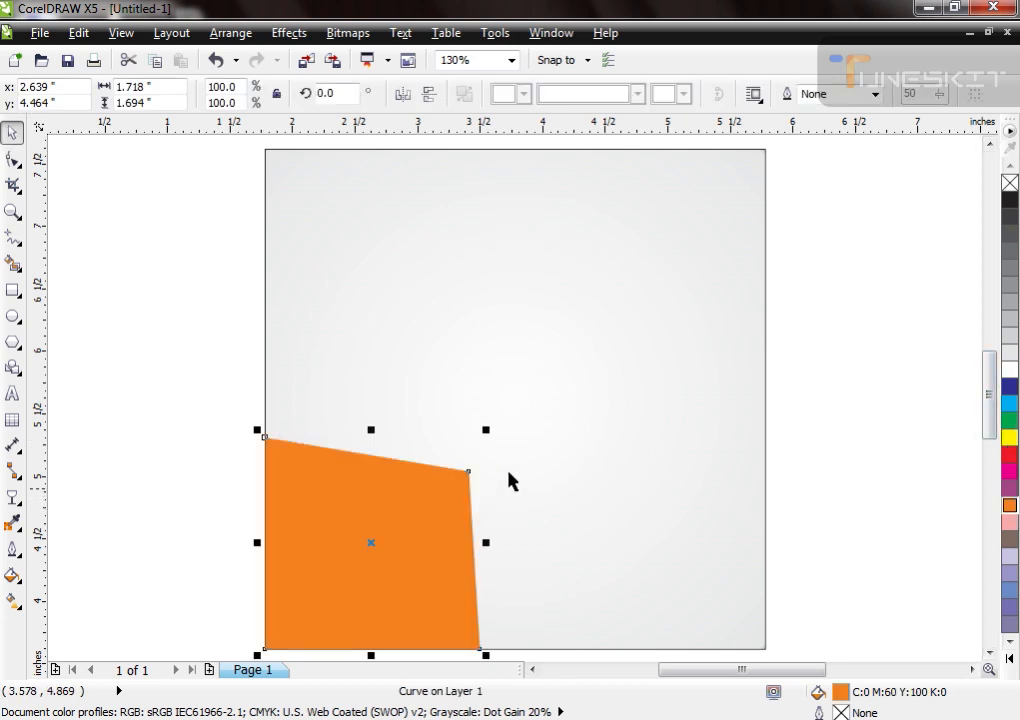
# Step: Make a slightly smaller copy of the orange shape, about 1.65 × 1.63 in, anchored at its lower-left corner and filled red
pyautogui.moveTo(487, 429); pyautogui.dragTo(483, 442)
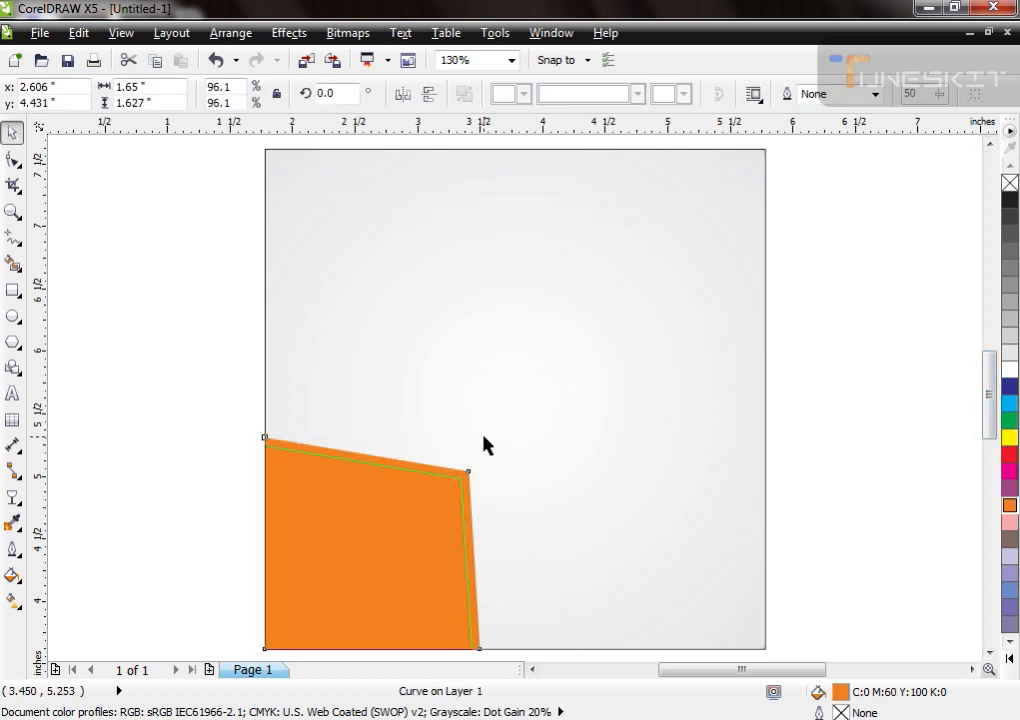
pyautogui.click(1009, 454)
pyautogui.hotkey('shift', 'F11')
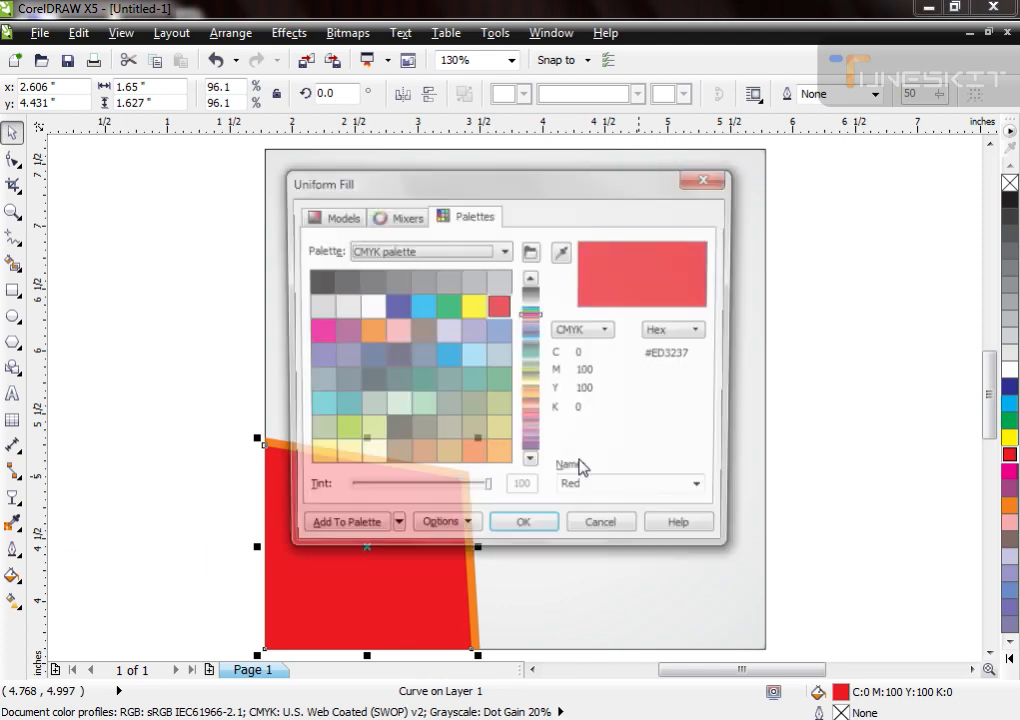
pyautogui.click(333, 215)
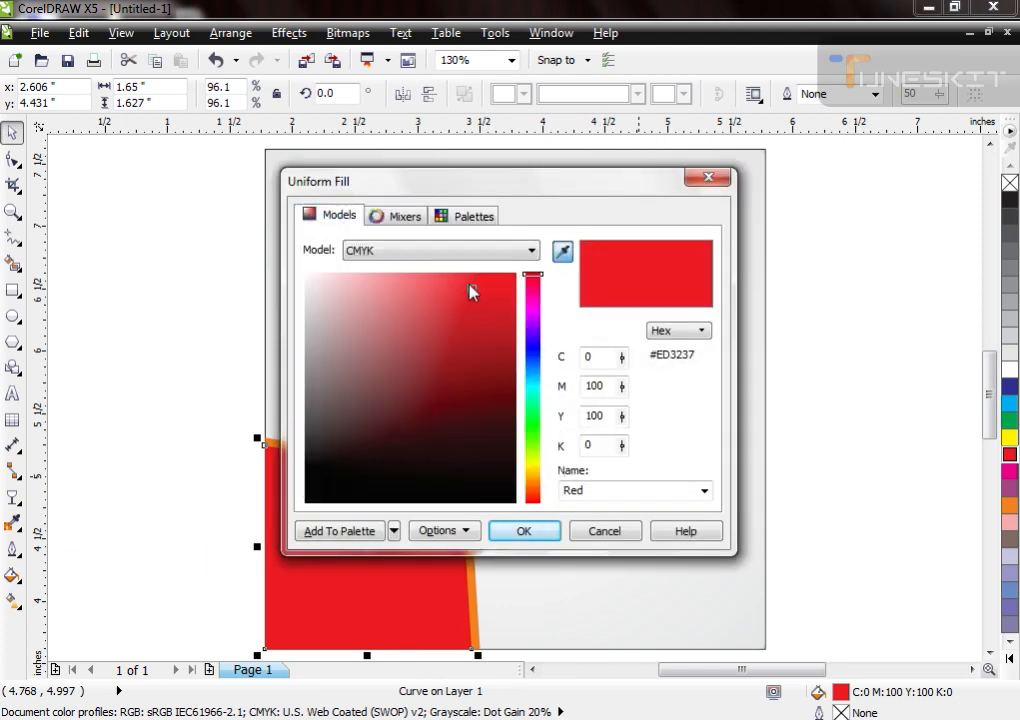
pyautogui.press('Escape')
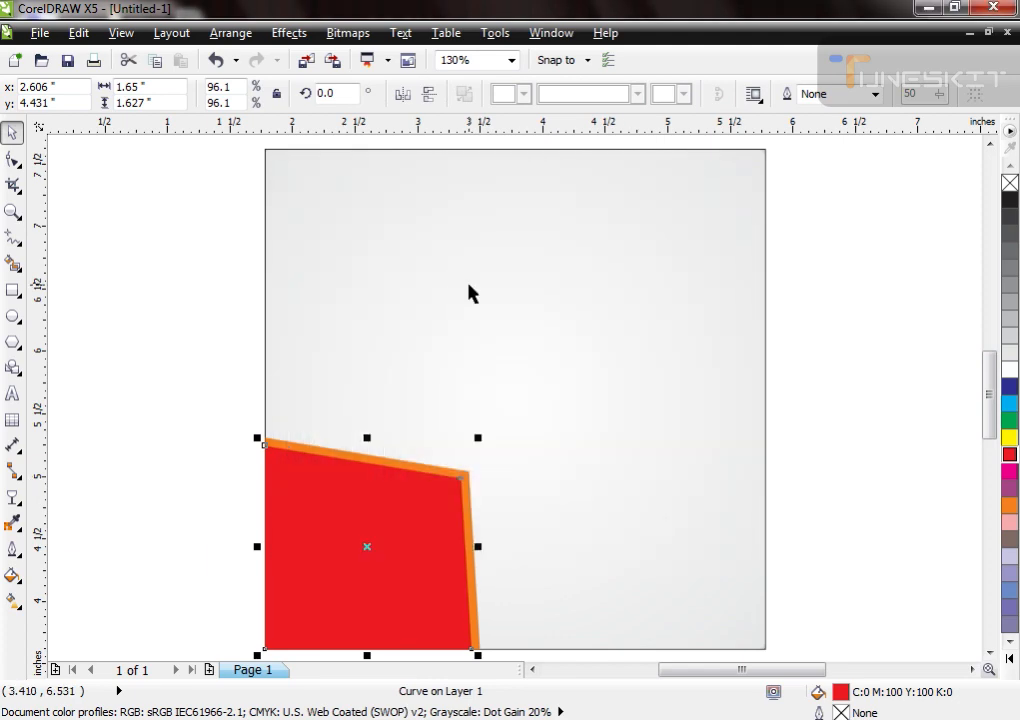
pyautogui.hotkey('shift', 'F11')
pyautogui.click(333, 215)
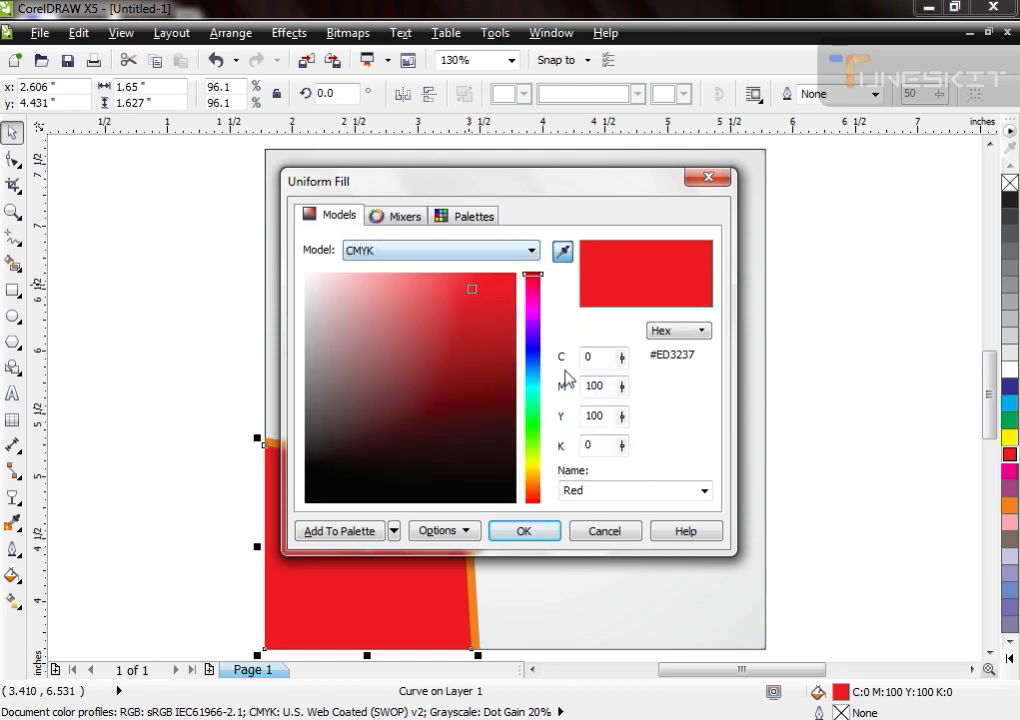
pyautogui.moveTo(474, 292); pyautogui.dragTo(503, 349)
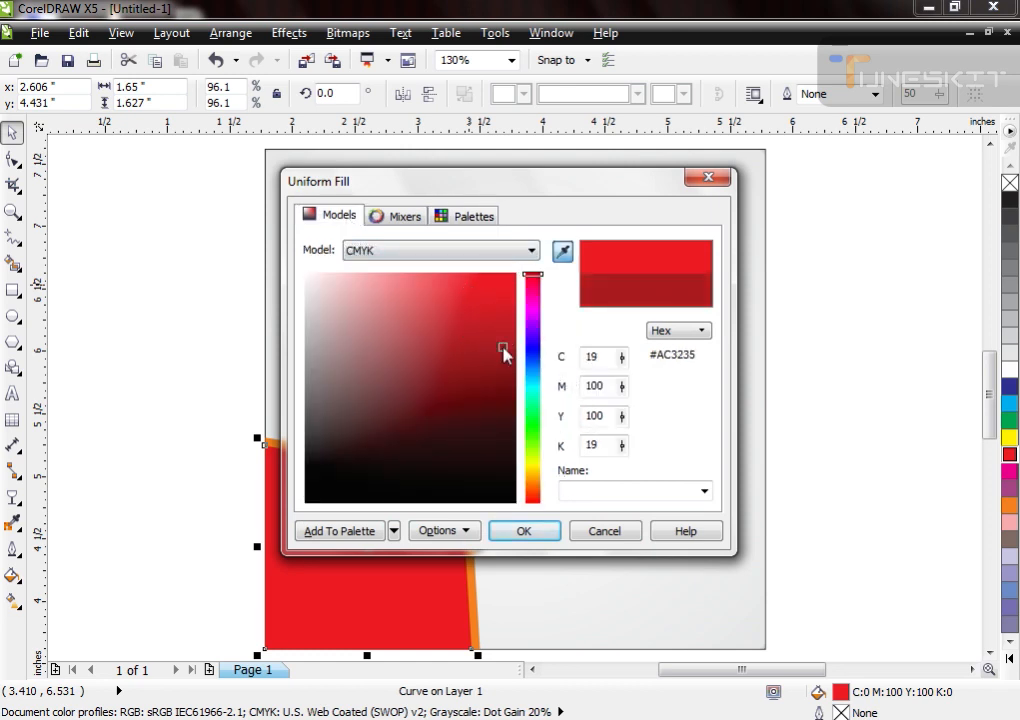
pyautogui.press('Escape')
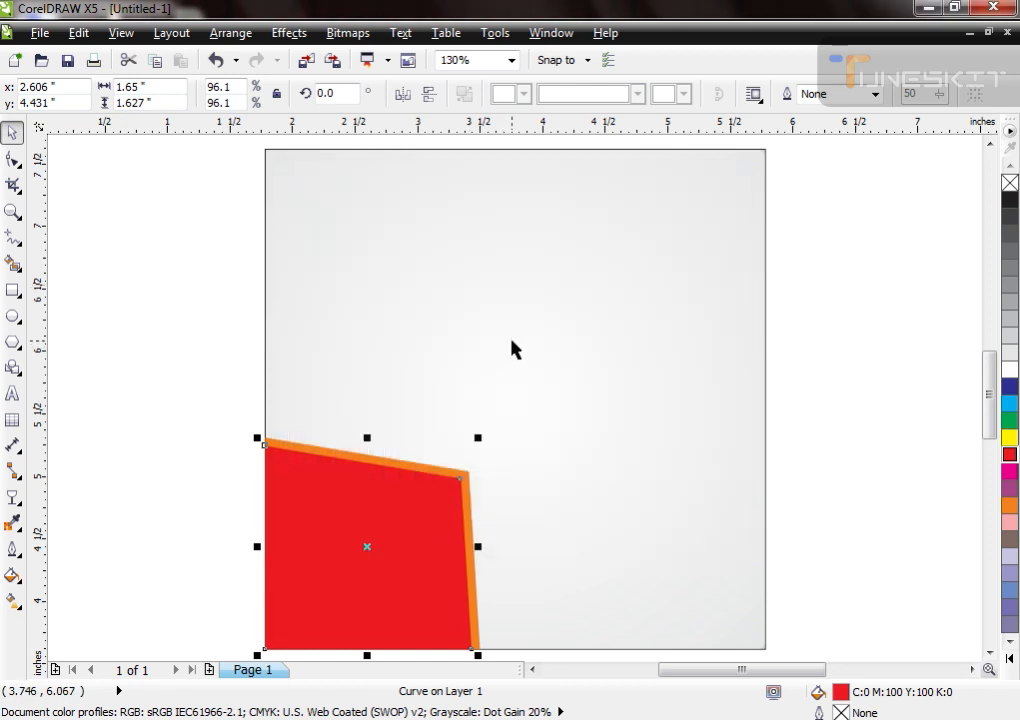
# Step: Darken the red shape's uniform fill by setting its K value to 20 in the CMYK model
pyautogui.hotkey('shift', 'F11')
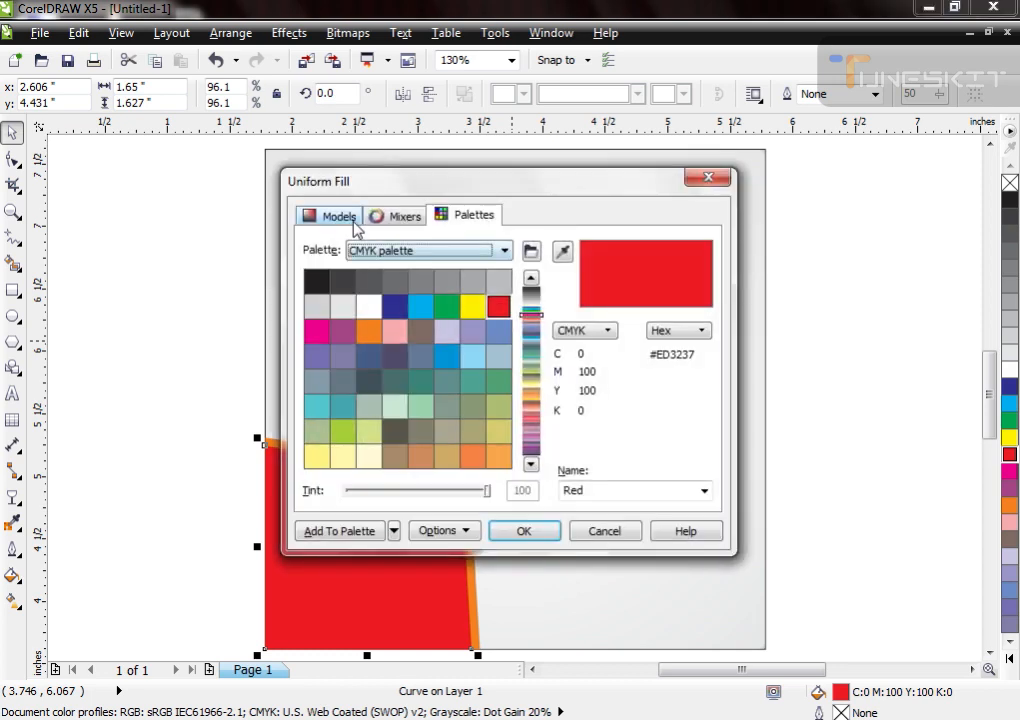
pyautogui.click(340, 215)
pyautogui.doubleClick(595, 446)
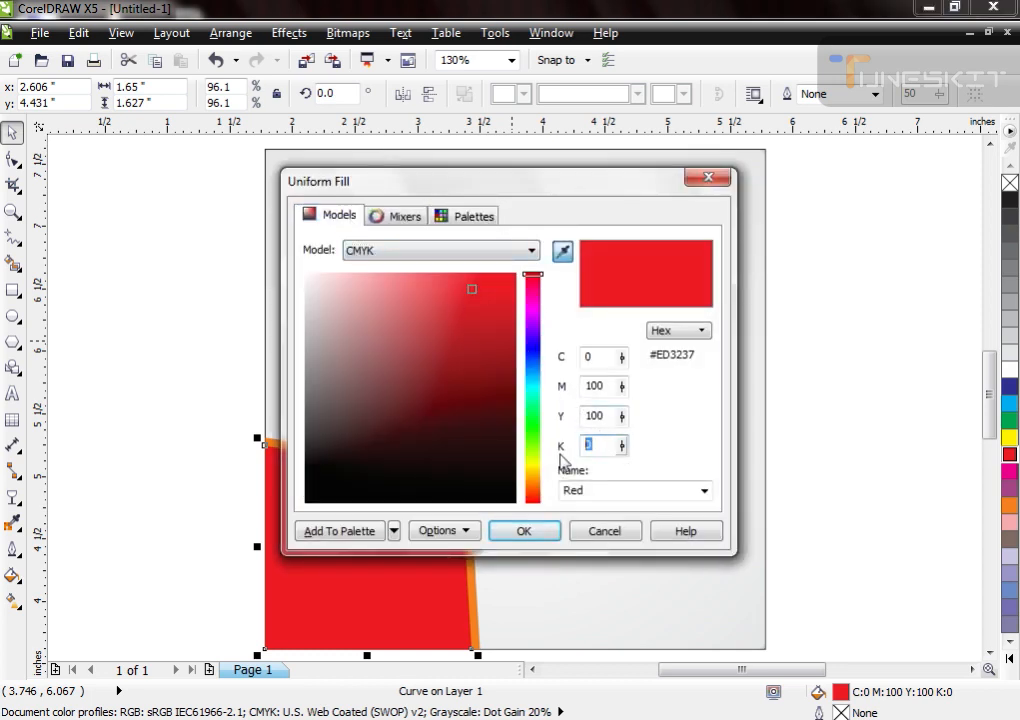
pyautogui.write('20')
pyautogui.press('Return')
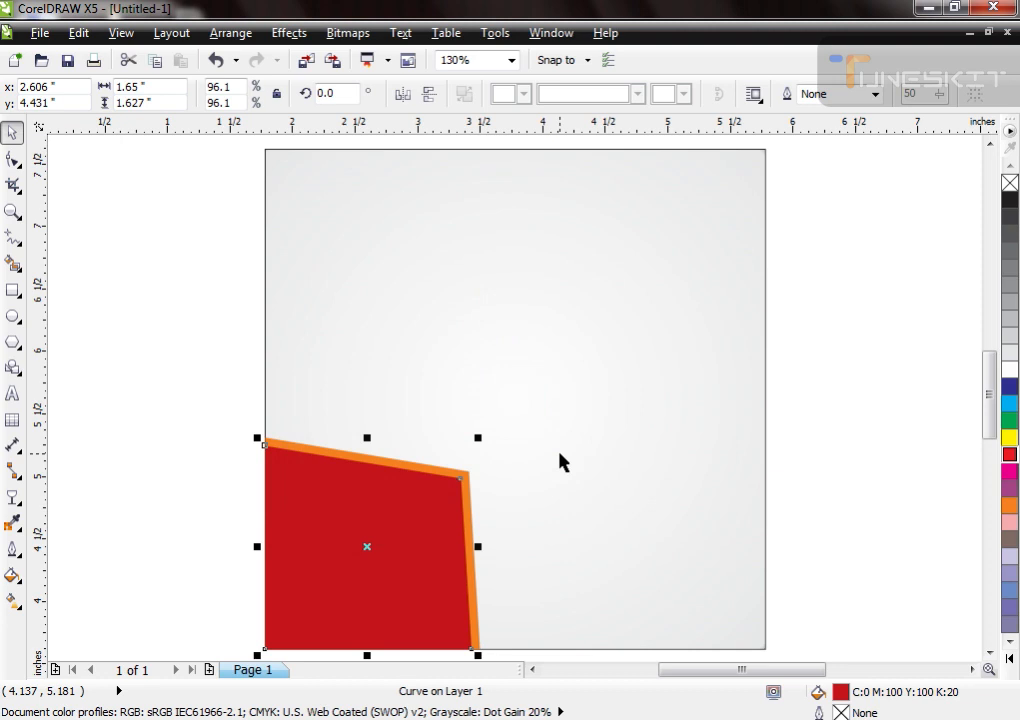
# Step: Shrink the orange and red shapes to about 1.28 × 1.27 in and align a copy rotated 180° to the square's upper-right corner
pyautogui.keyDown('shift'); pyautogui.click(470, 498); pyautogui.keyUp('shift')
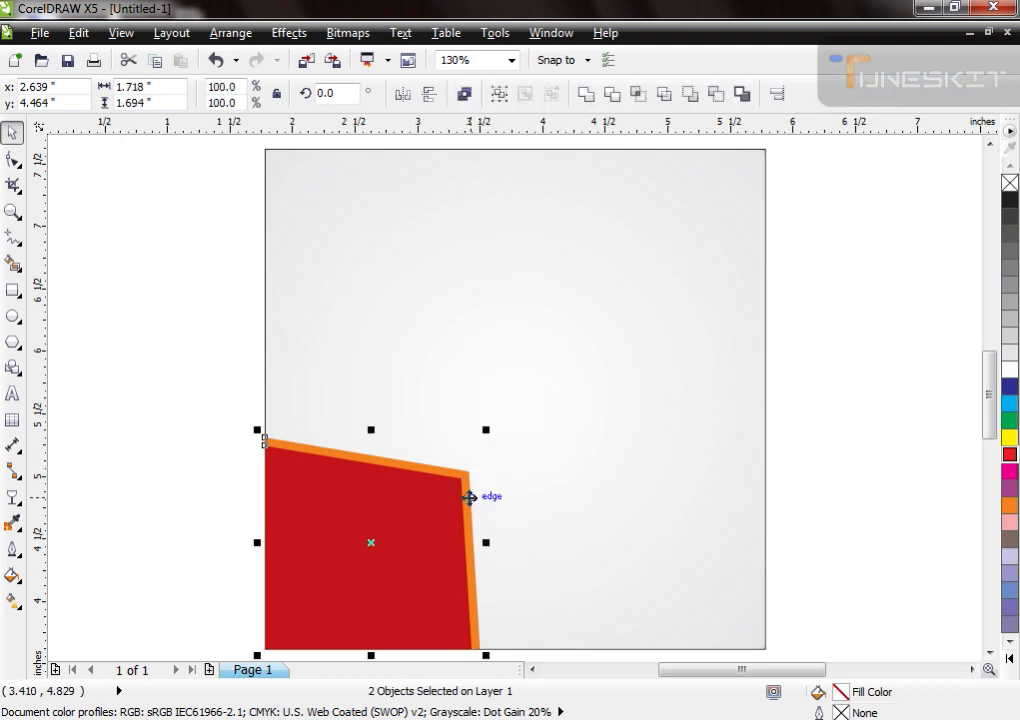
pyautogui.moveTo(480, 428); pyautogui.dragTo(428, 472)
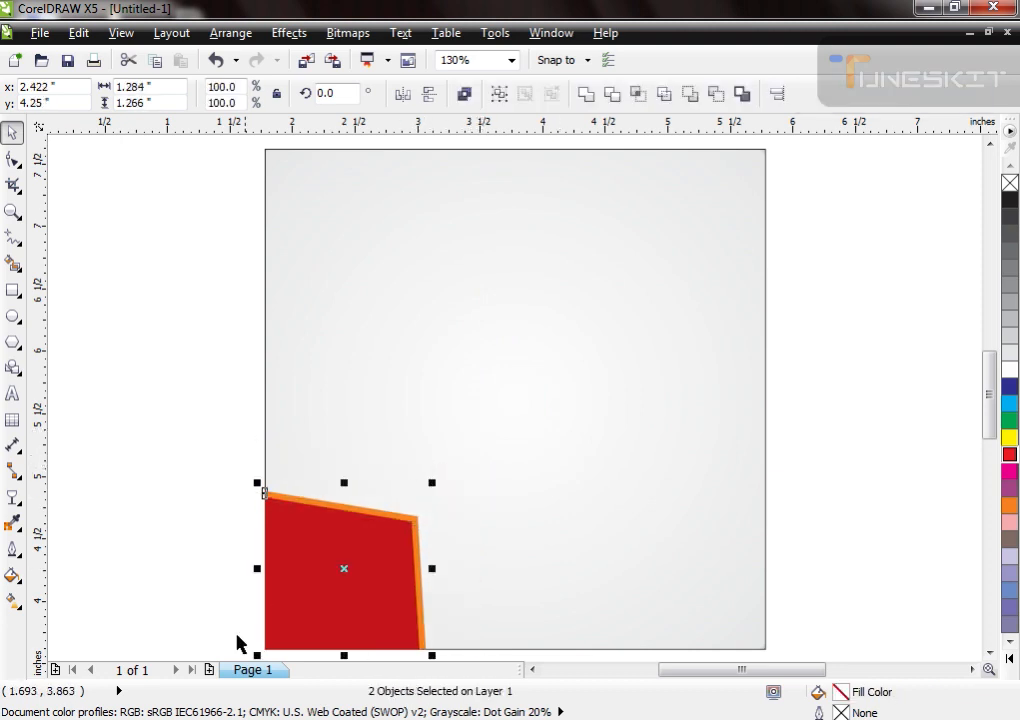
pyautogui.moveTo(257, 655); pyautogui.dragTo(562, 496)
pyautogui.rightClick(546, 501)
pyautogui.keyDown('shift'); pyautogui.click(676, 417); pyautogui.keyUp('shift')
pyautogui.press('t')
pyautogui.press('r')
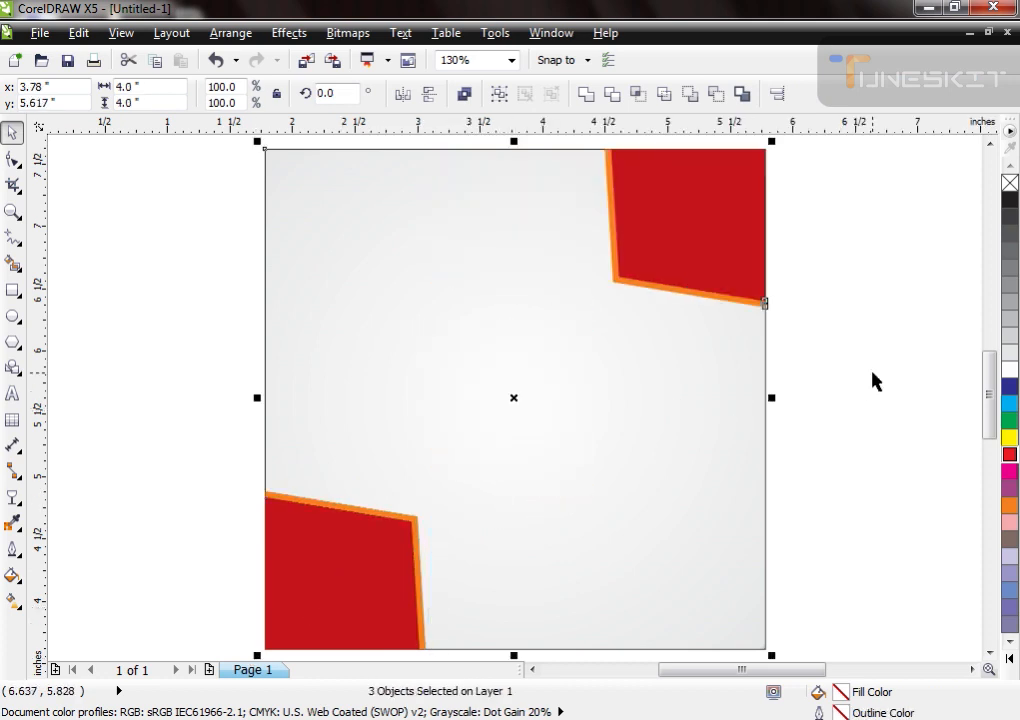
# Step: Shrink the upper-right pair of red and orange shapes to about 0.92 × 0.91 in, keeping it anchored in its corner
pyautogui.click(876, 381)
pyautogui.click(724, 239)
pyautogui.keyDown('shift'); pyautogui.click(648, 288); pyautogui.keyUp('shift')
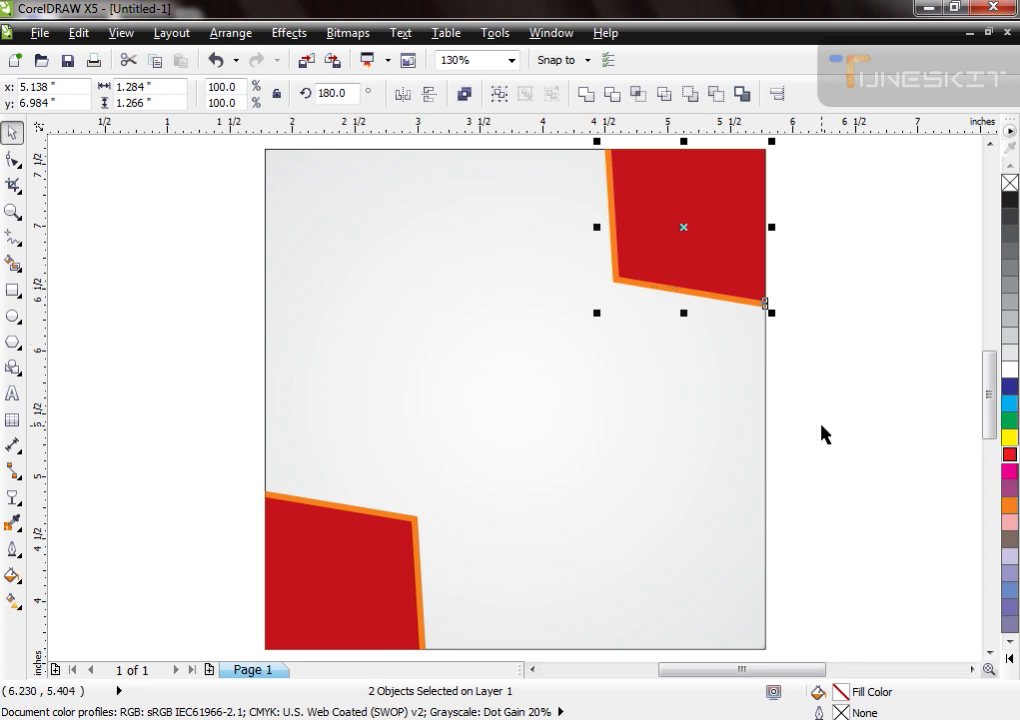
pyautogui.click(822, 418)
pyautogui.click(620, 292)
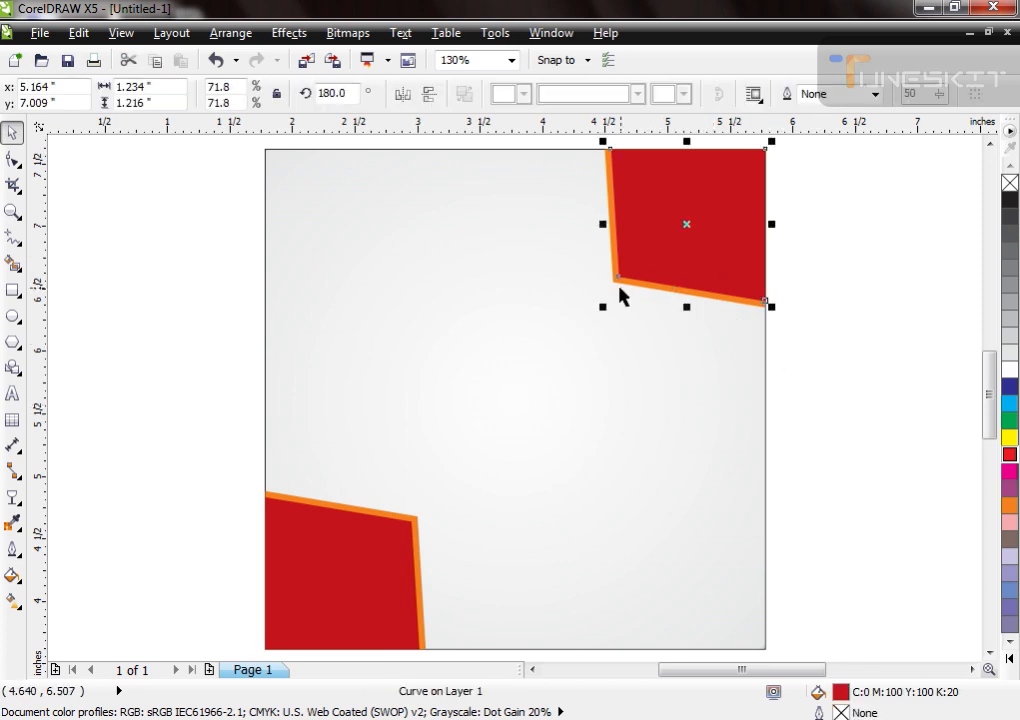
pyautogui.keyDown('shift'); pyautogui.click(652, 289); pyautogui.keyUp('shift')
pyautogui.moveTo(595, 316); pyautogui.dragTo(641, 271)
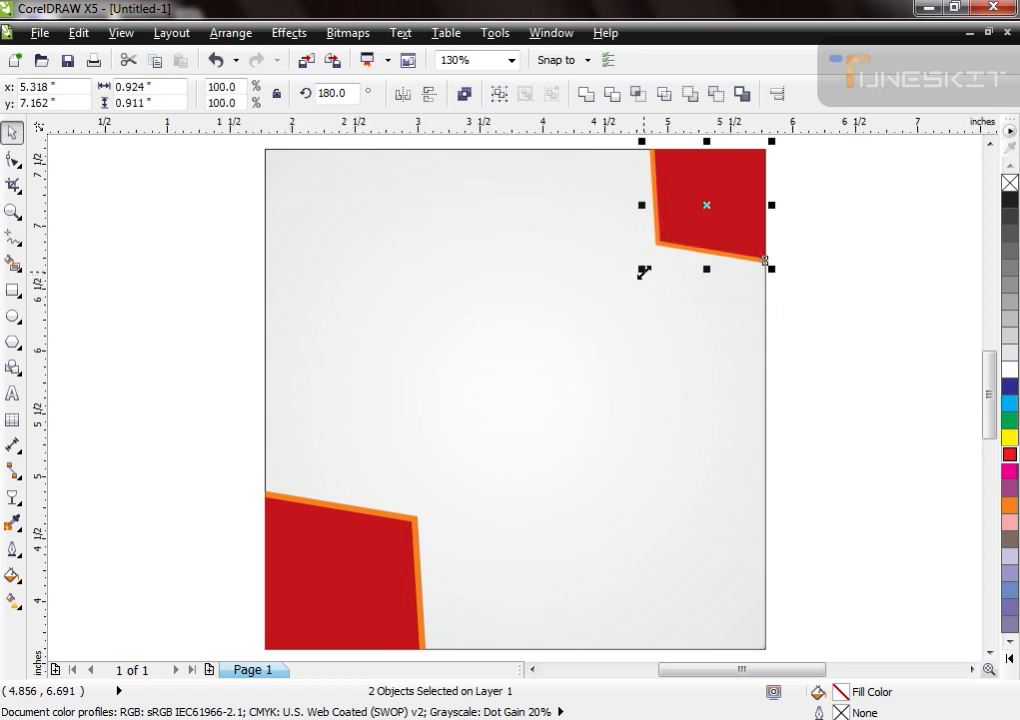
pyautogui.click(874, 360)
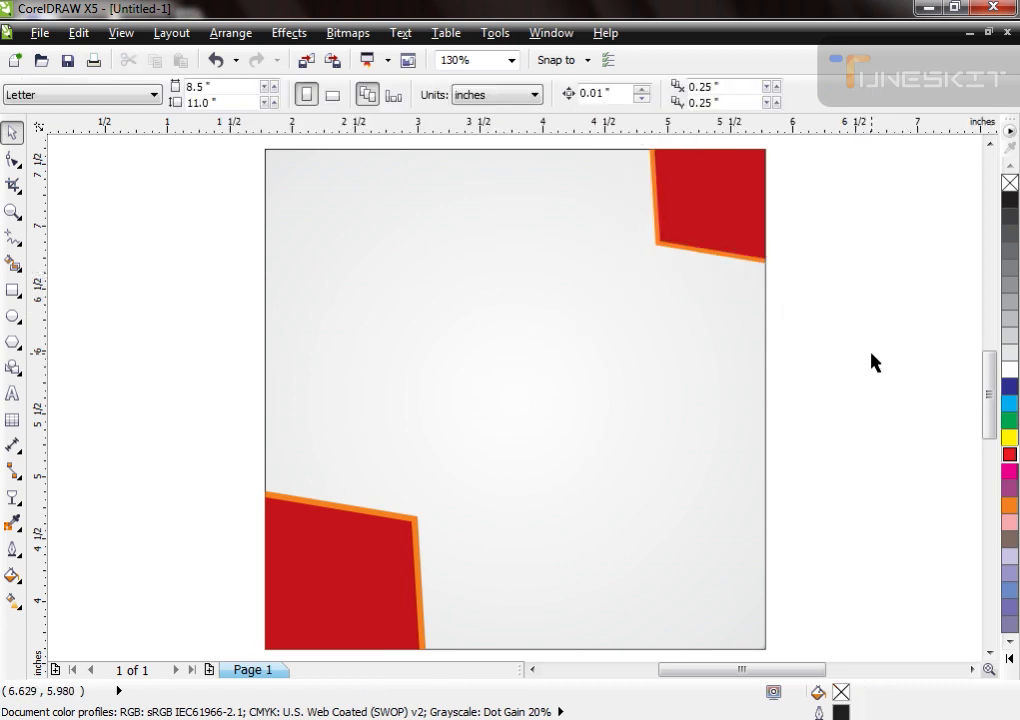
# Step: Draw an ellipse about 2.11 × 2.17 in near the square's center, filled with 20% black and without an outline
pyautogui.click(12, 315)
pyautogui.moveTo(437, 272); pyautogui.dragTo(674, 519)
pyautogui.press('space')
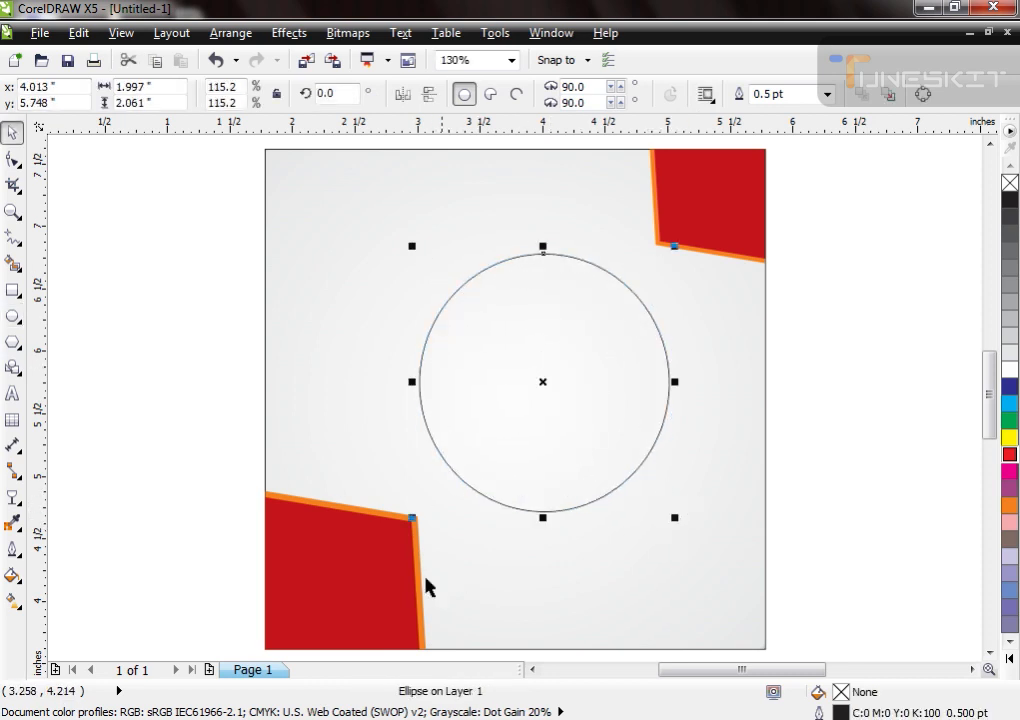
pyautogui.click(1008, 335)
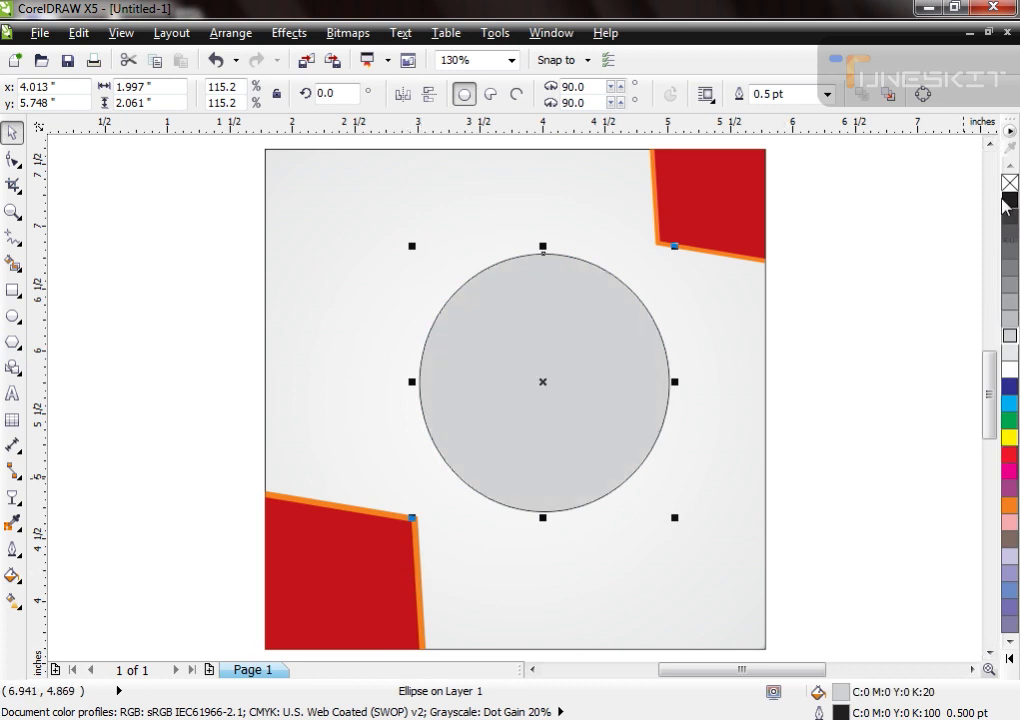
pyautogui.rightClick(1009, 182)
pyautogui.moveTo(675, 522); pyautogui.dragTo(683, 526)
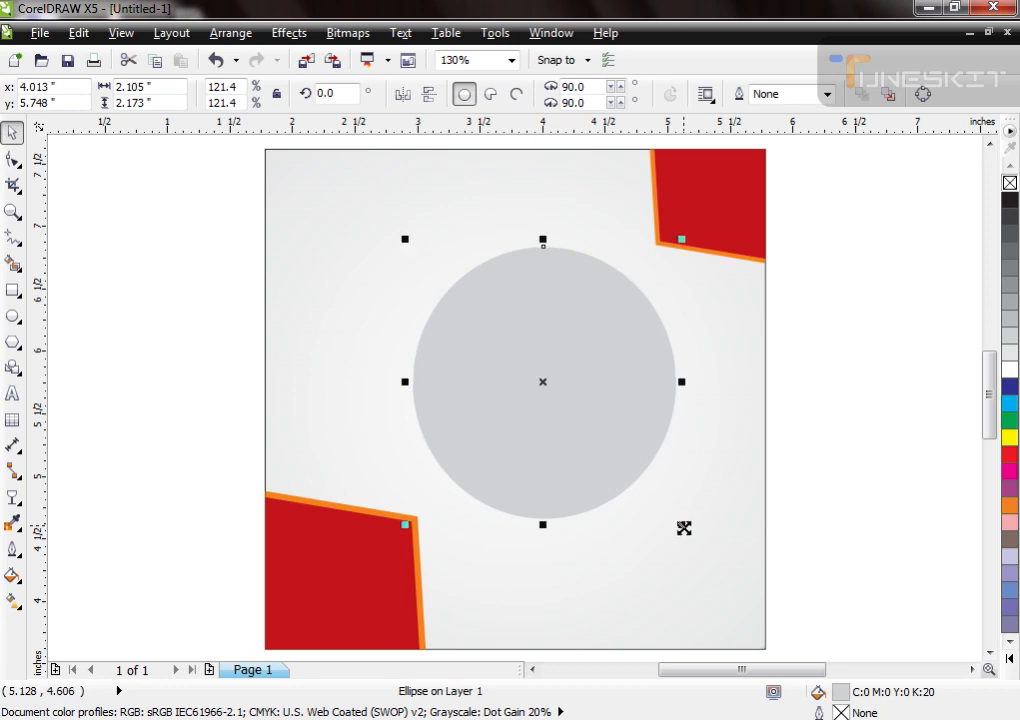
# Step: Try to center the gray ellipse on the square
pyautogui.keyDown('shift'); pyautogui.click(704, 568); pyautogui.keyUp('shift')
pyautogui.press('c')
pyautogui.press('e')
pyautogui.click(833, 549)
pyautogui.hotkey('ctrl', 'z')
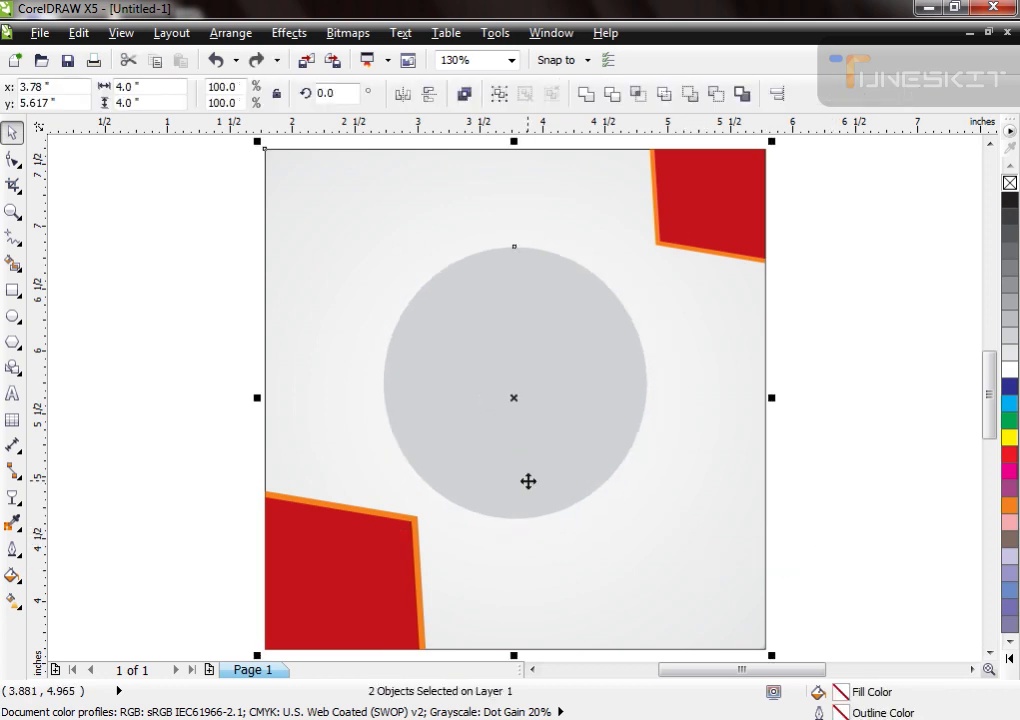
pyautogui.hotkey('ctrl', 'z')
# Step: Create a concentric copy of the gray ellipse at about 1.96 × 2.02 in and fill it with 30% black
pyautogui.click(857, 475)
pyautogui.click(581, 441)
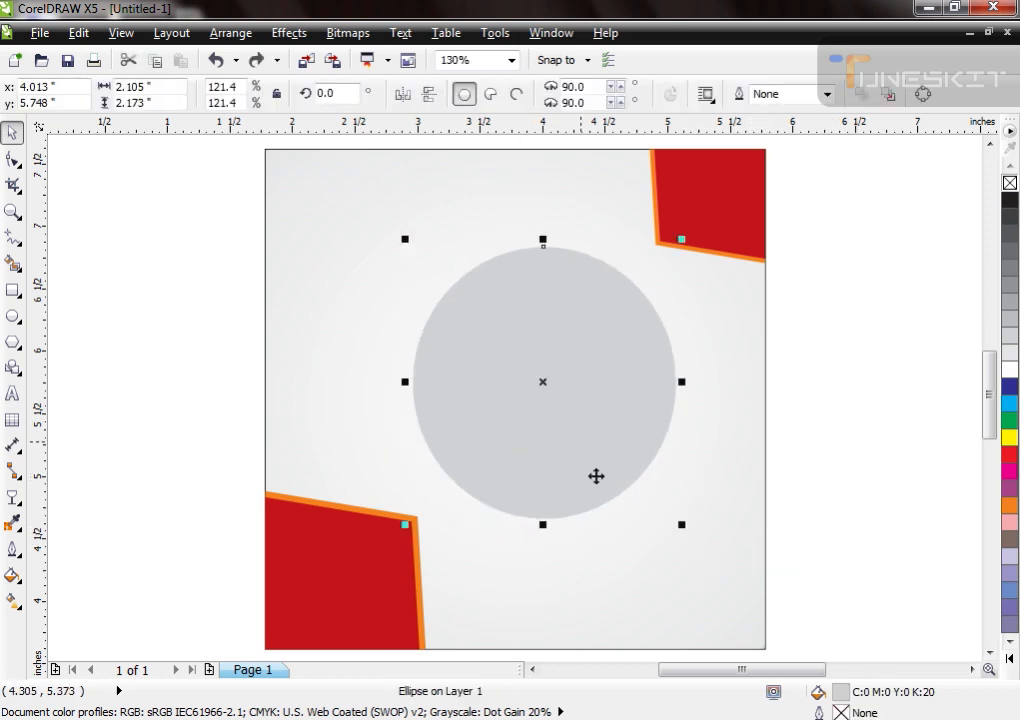
pyautogui.moveTo(681, 525); pyautogui.dragTo(673, 526)
pyautogui.rightClick(673, 526)
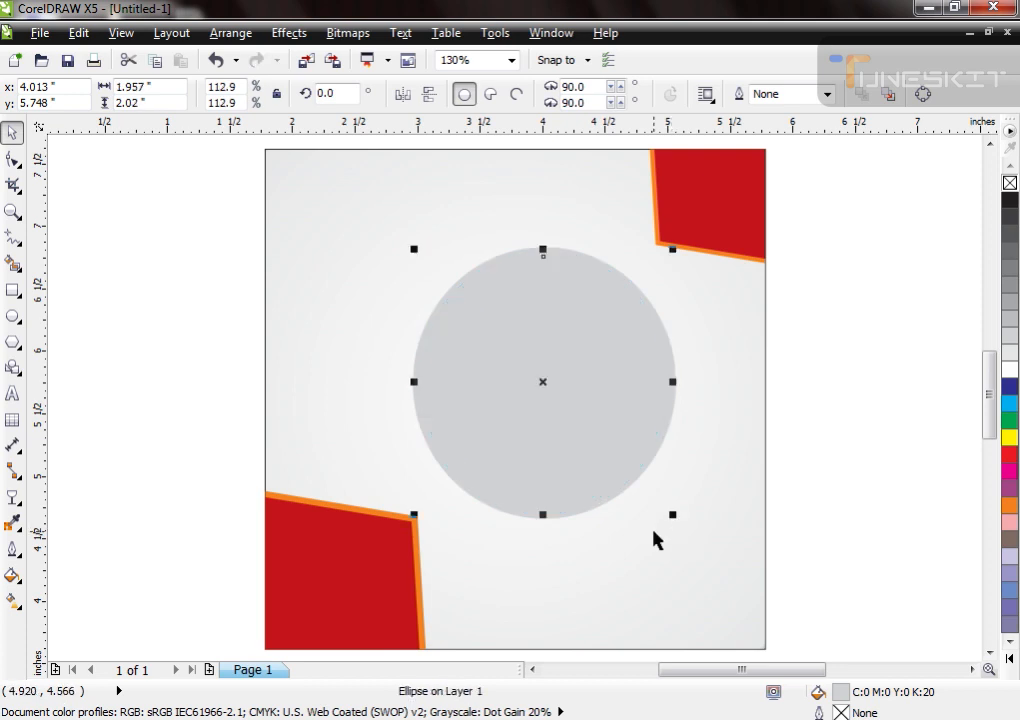
pyautogui.click(1011, 319)
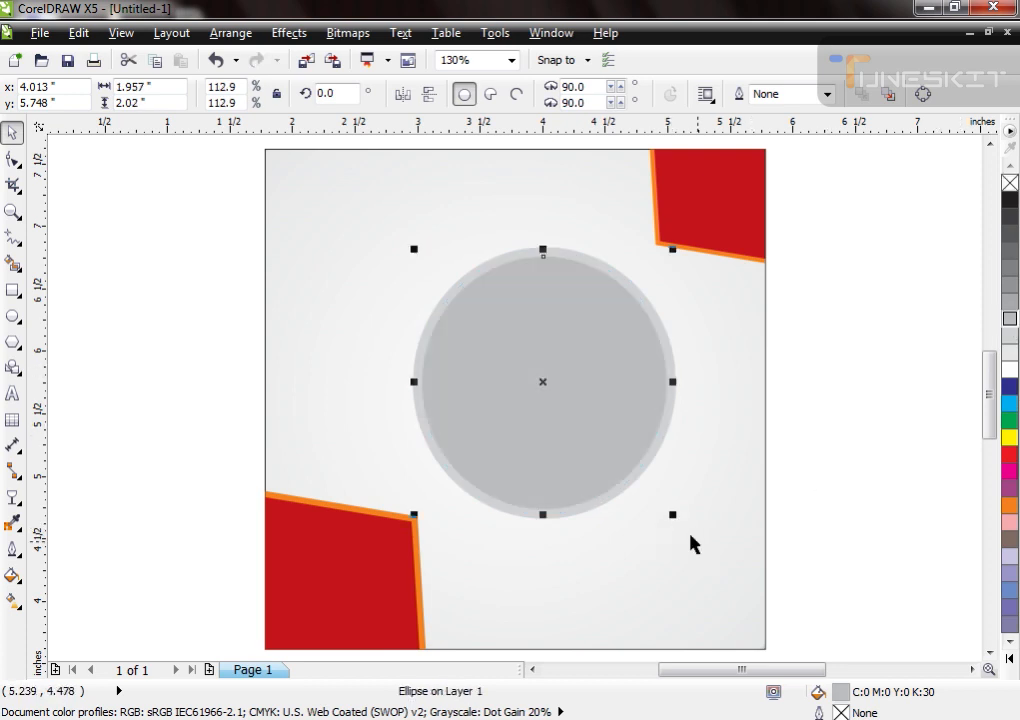
# Step: Create a further concentric copy of the ellipse at about 1.83 × 1.89 in and fill it with white
pyautogui.moveTo(677, 515); pyautogui.dragTo(665, 507)
pyautogui.rightClick(665, 507)
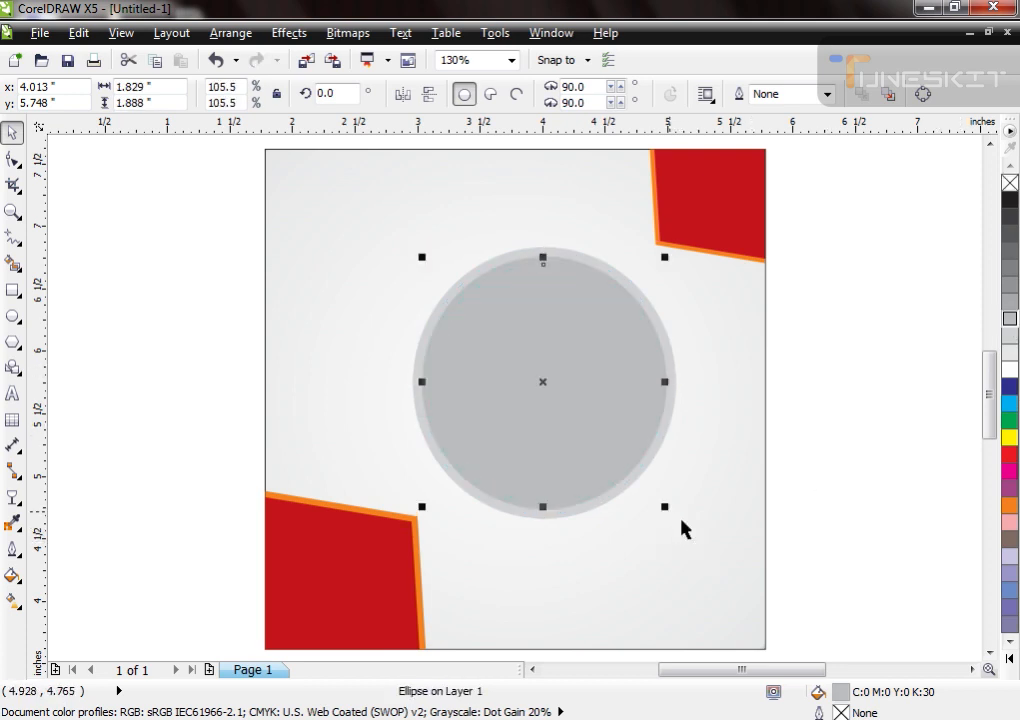
pyautogui.click(1010, 370)
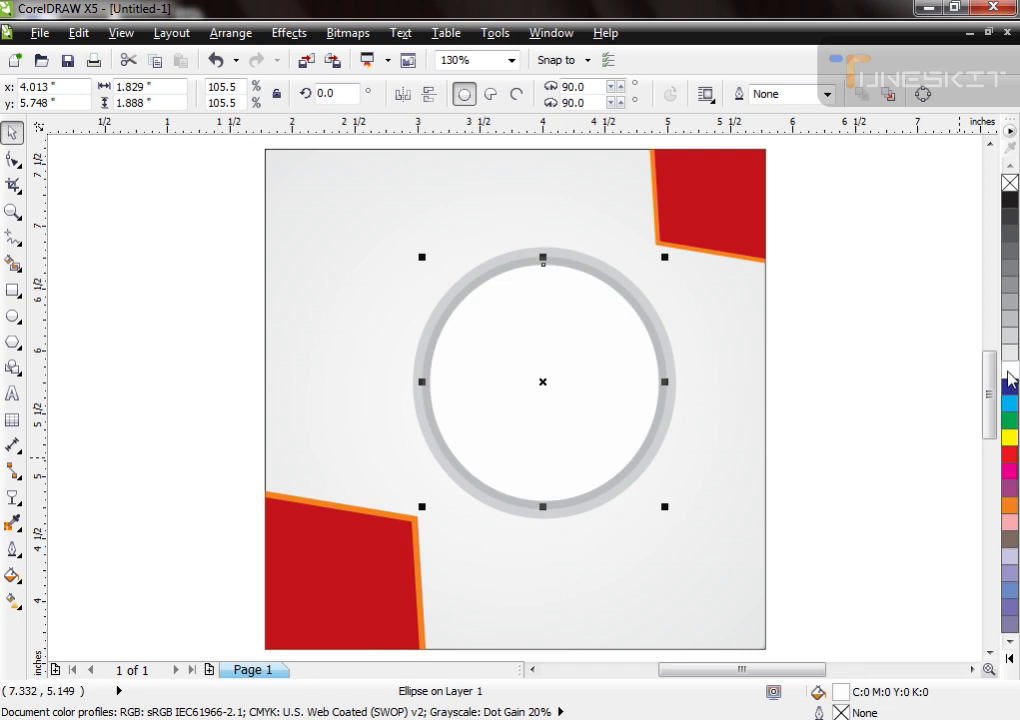
# Step: Add a drop shadow to the outer gray ellipse using preset 2, offset about 0.022 in right and 0.043 in down
pyautogui.click(669, 353)
pyautogui.moveTo(543, 517); pyautogui.dragTo(556, 446)
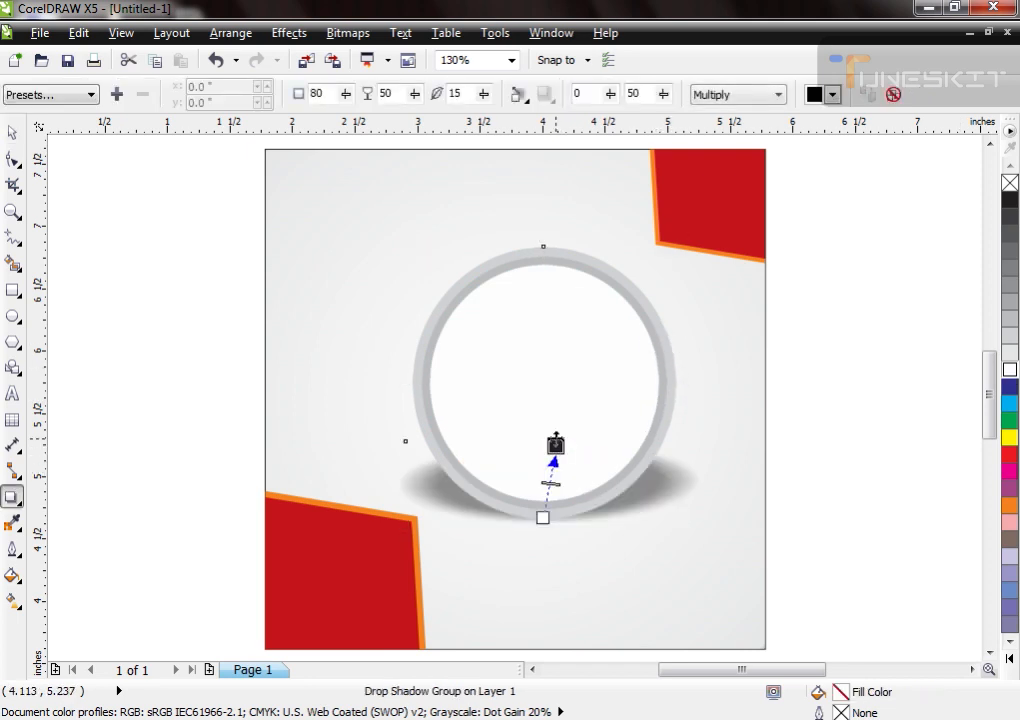
pyautogui.click(50, 94)
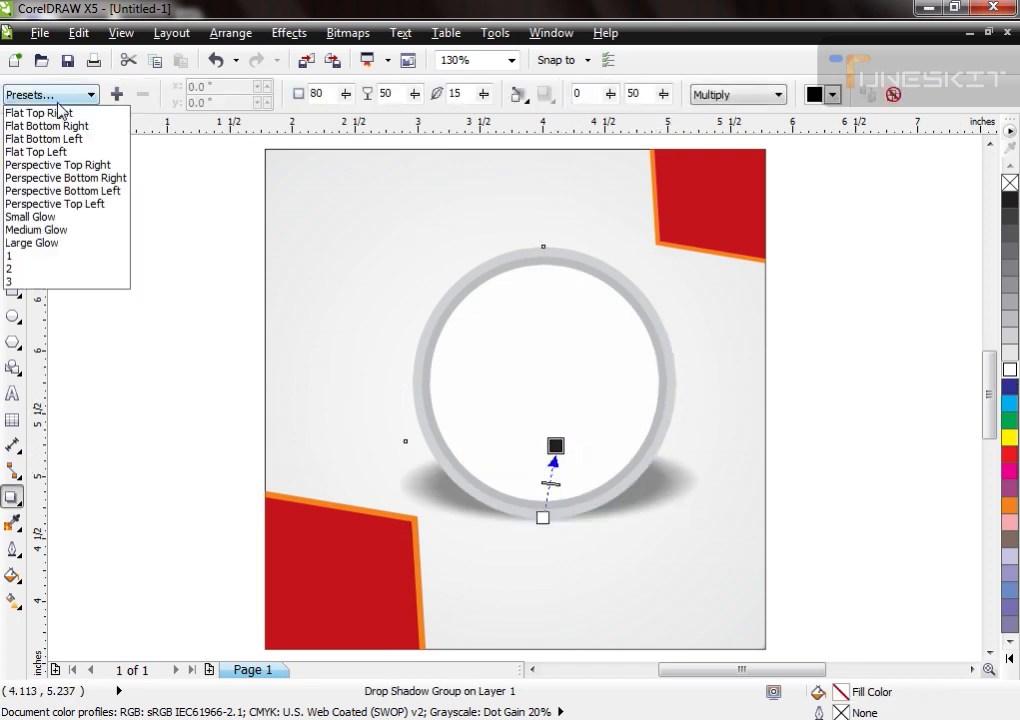
pyautogui.click(40, 269)
pyautogui.moveTo(583, 454); pyautogui.dragTo(562, 417)
pyautogui.press('space')
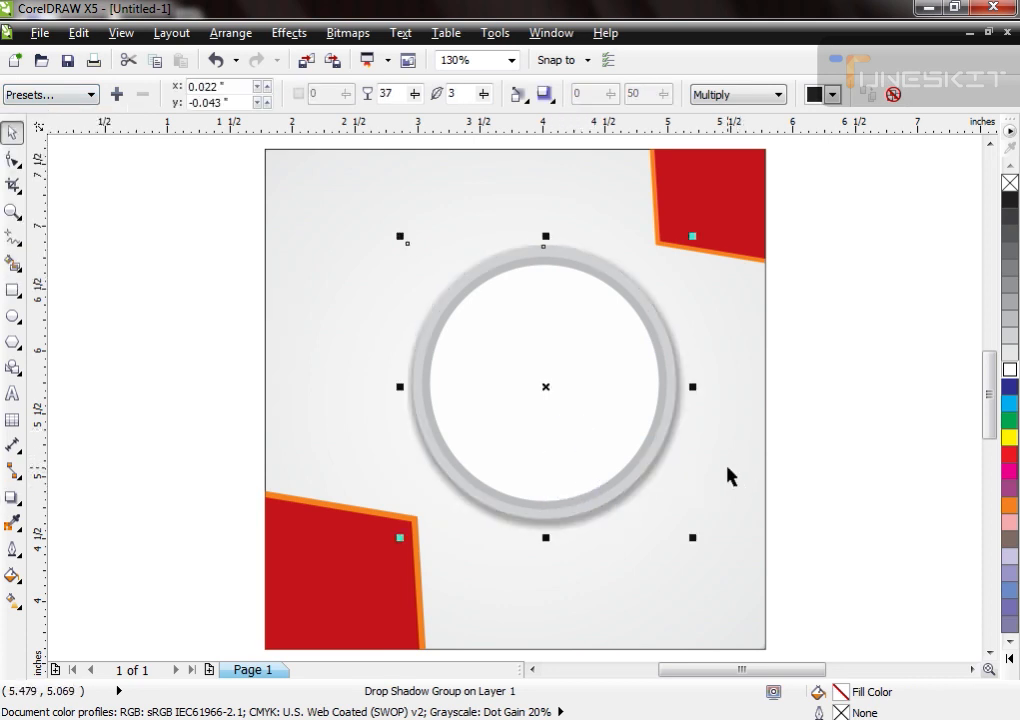
pyautogui.click(776, 476)
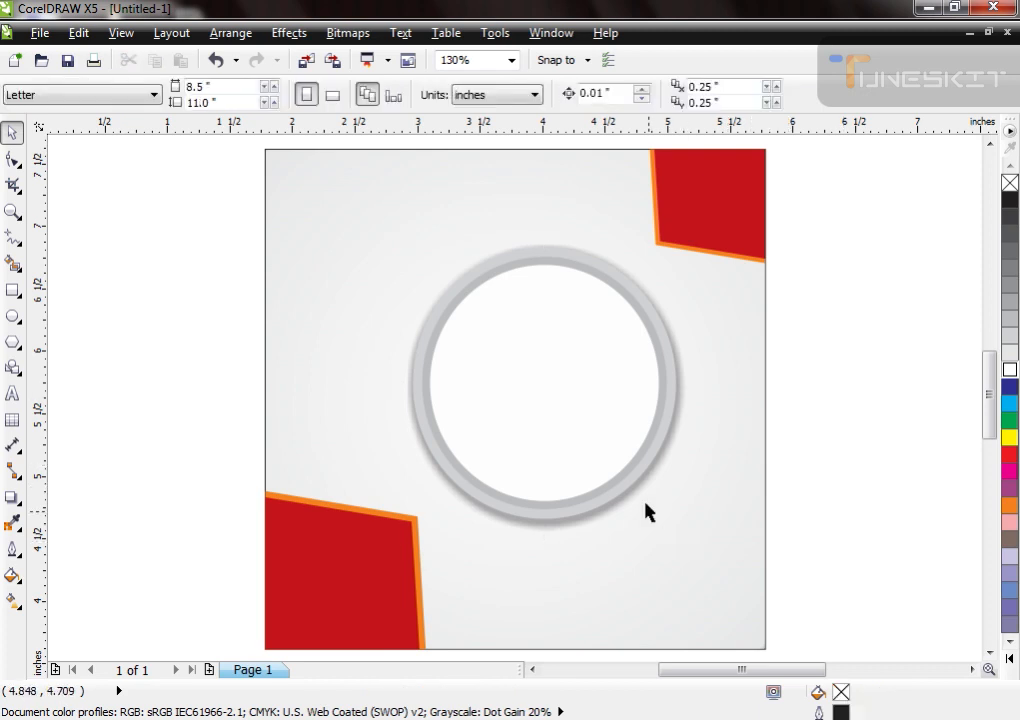
pyautogui.moveTo(645, 499); pyautogui.dragTo(634, 544)
pyautogui.hotkey('ctrl', 'z')
pyautogui.click(802, 257)
# Step: Add the artistic text "Social Media Post" in 24 pt Arial near the square's upper-left corner
pyautogui.click(392, 378)
pyautogui.scroll(-2, 392, 378)
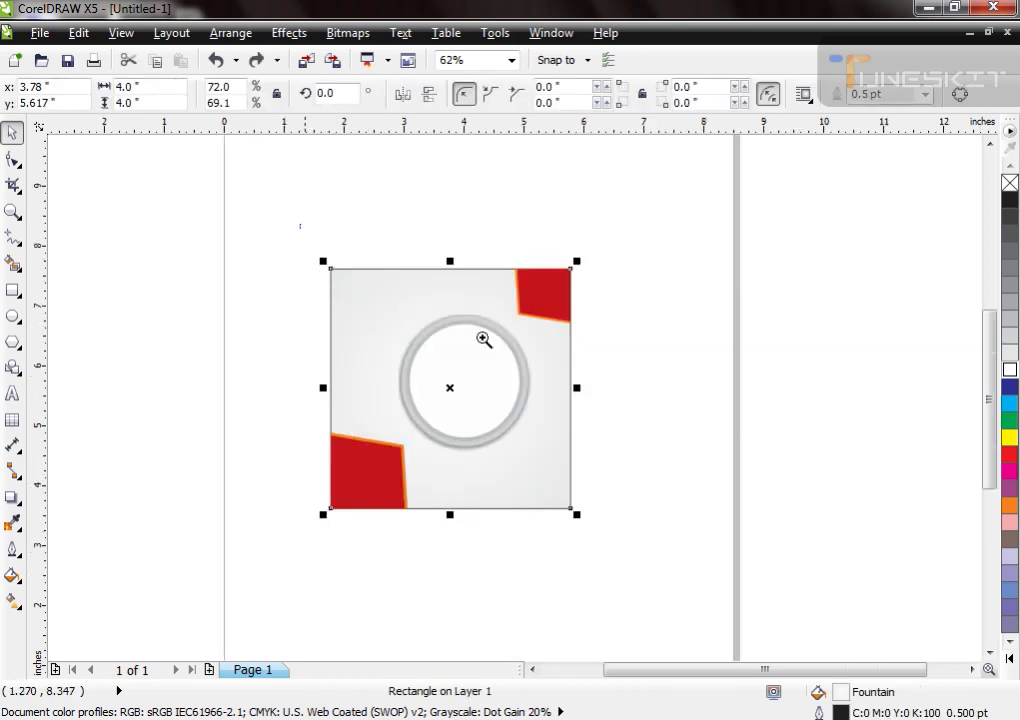
pyautogui.scroll(2, 437, 320)
pyautogui.click(232, 191)
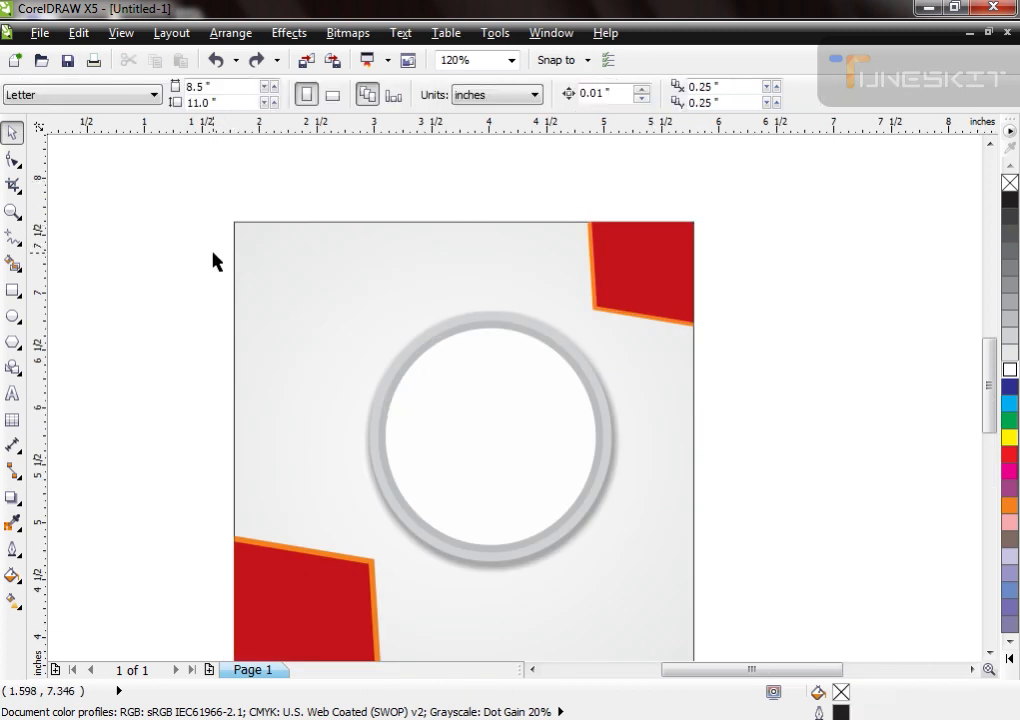
pyautogui.press('F8')
pyautogui.click(129, 263)
pyautogui.write('Social')
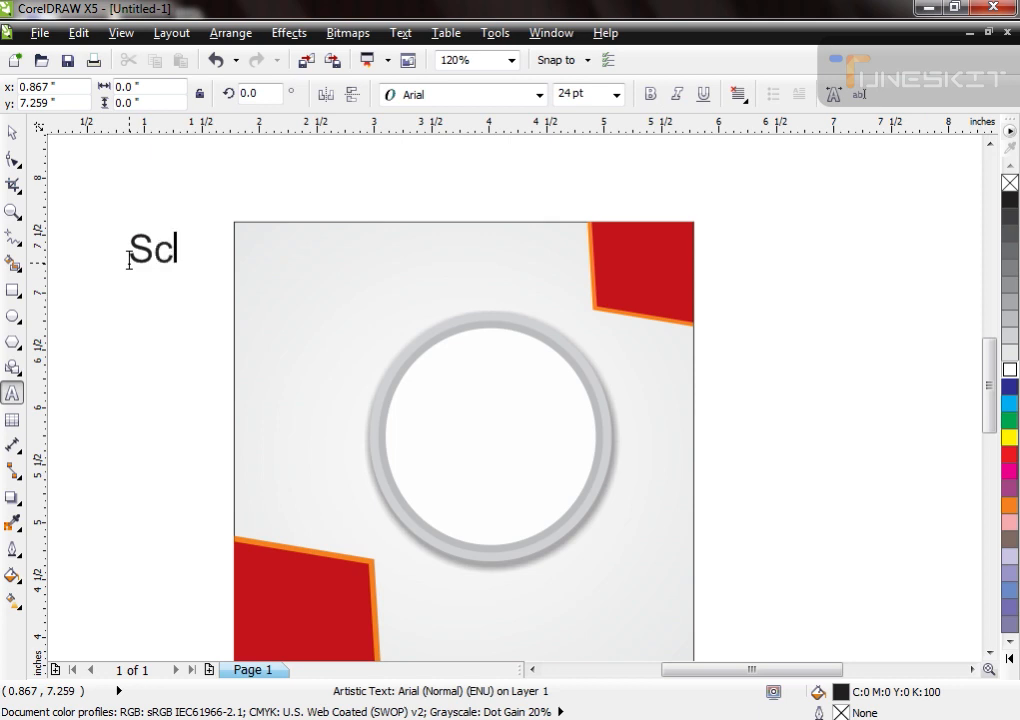
pyautogui.write(' Media')
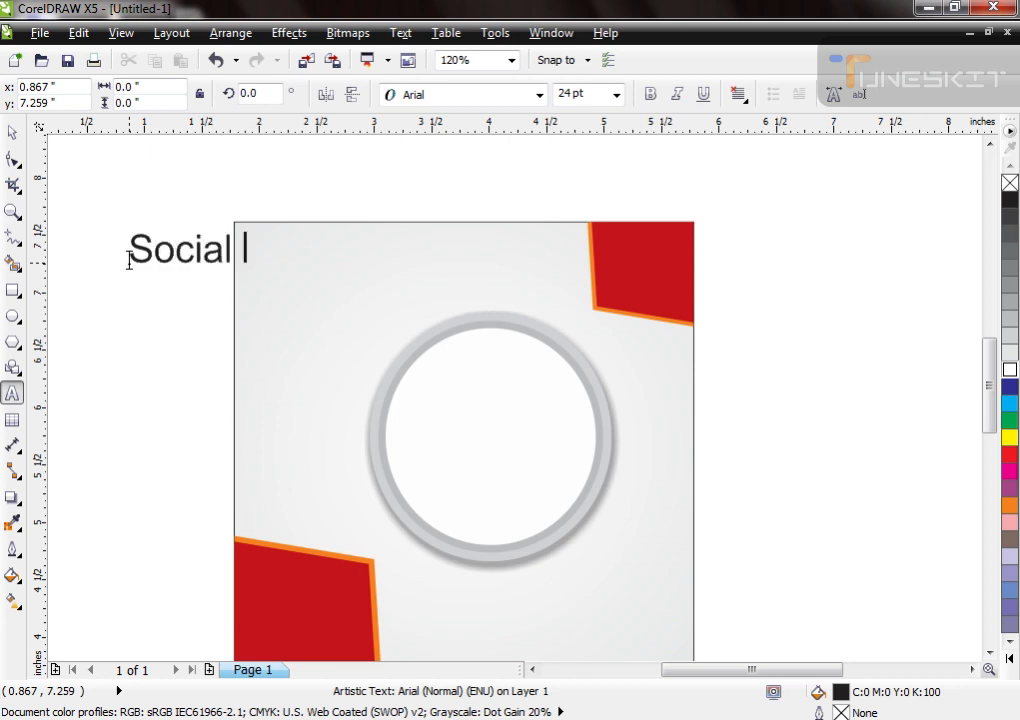
pyautogui.write(' Pl')
pyautogui.press('BackSpace')
pyautogui.press('BackSpace')
pyautogui.write('Post')
pyautogui.hotkey('ctrl', 'space')
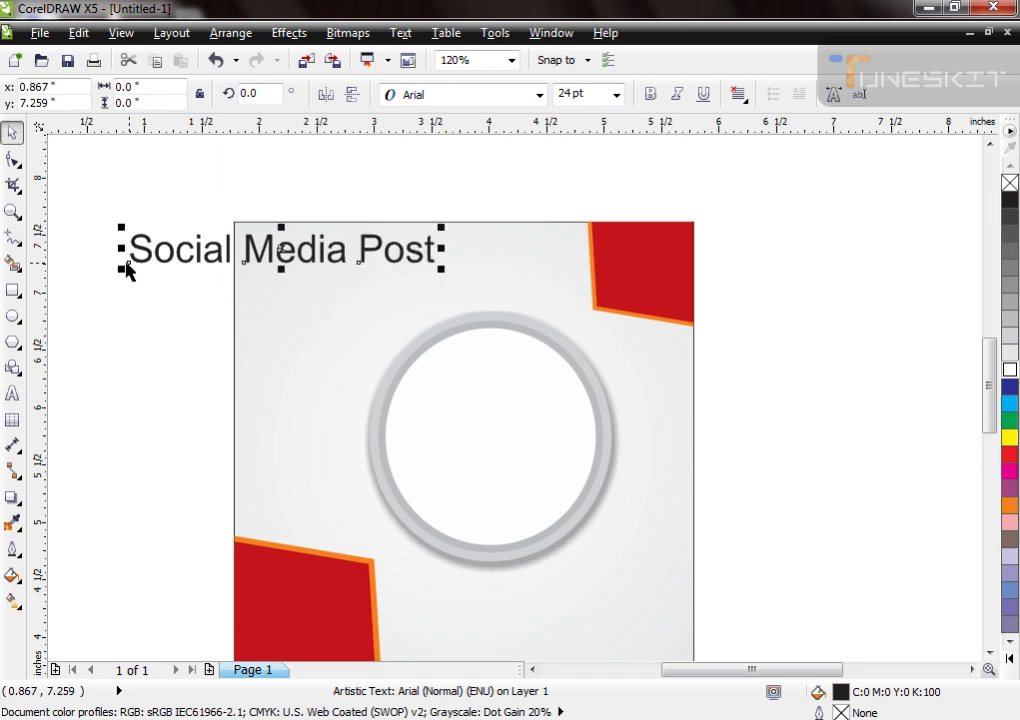
# Step: Make the title bold, size it to about 23 pt and place it inside the square beside the upper-right accent
pyautogui.click(650, 94)
pyautogui.moveTo(465, 272); pyautogui.dragTo(591, 292)
pyautogui.scroll(-2, 232, 216)
pyautogui.moveTo(230, 199); pyautogui.dragTo(592, 505)
pyautogui.click(537, 296)
# Step: Duplicate the title over the circle, change the copy to "Image" and center it in the white ellipse
pyautogui.moveTo(478, 215); pyautogui.dragTo(486, 379)
pyautogui.rightClick(486, 379)
pyautogui.press('F8')
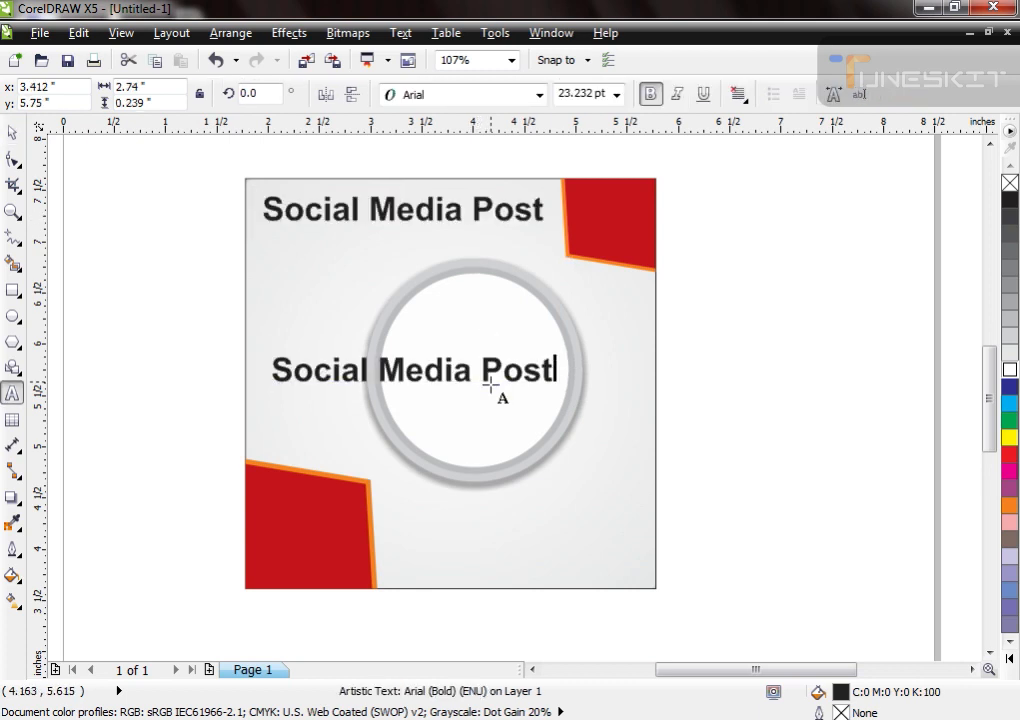
pyautogui.hotkey('ctrl', 'a')
pyautogui.write('Image')
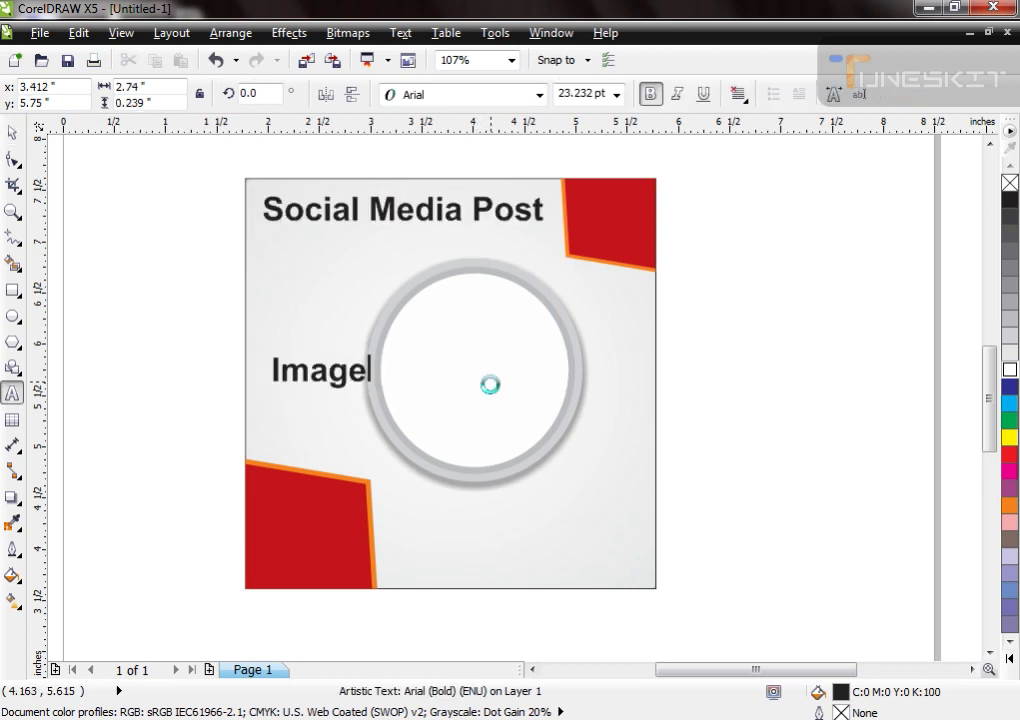
pyautogui.hotkey('ctrl', 'space')
pyautogui.keyDown('shift'); pyautogui.click(562, 408); pyautogui.keyUp('shift')
pyautogui.press('c')
pyautogui.press('e')
pyautogui.click(765, 408)
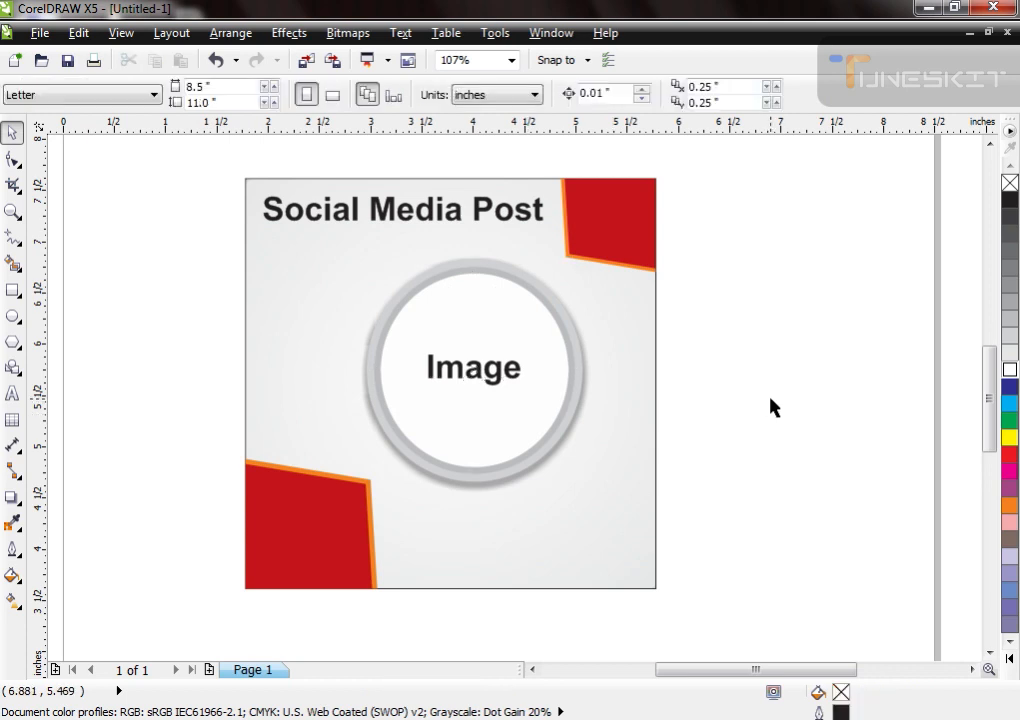
# Step: Make a copy of the square and reduce it to a bar about 2.05 × 0.30 in at the lower-right edge
pyautogui.click(332, 405)
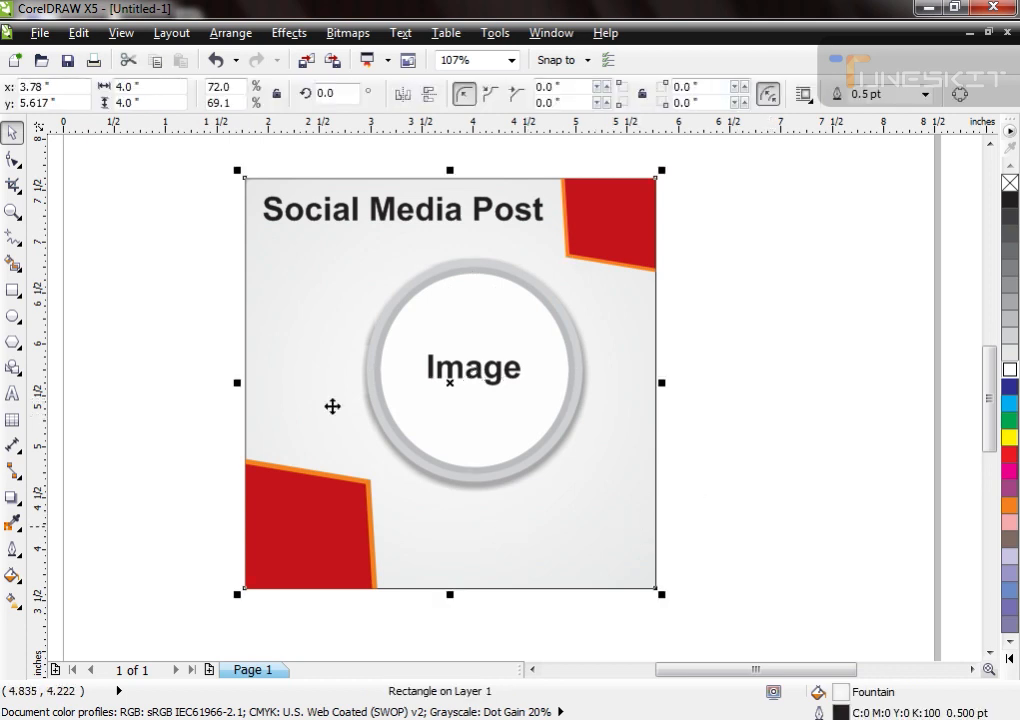
pyautogui.moveTo(451, 178); pyautogui.dragTo(507, 522)
pyautogui.moveTo(245, 557); pyautogui.dragTo(439, 569)
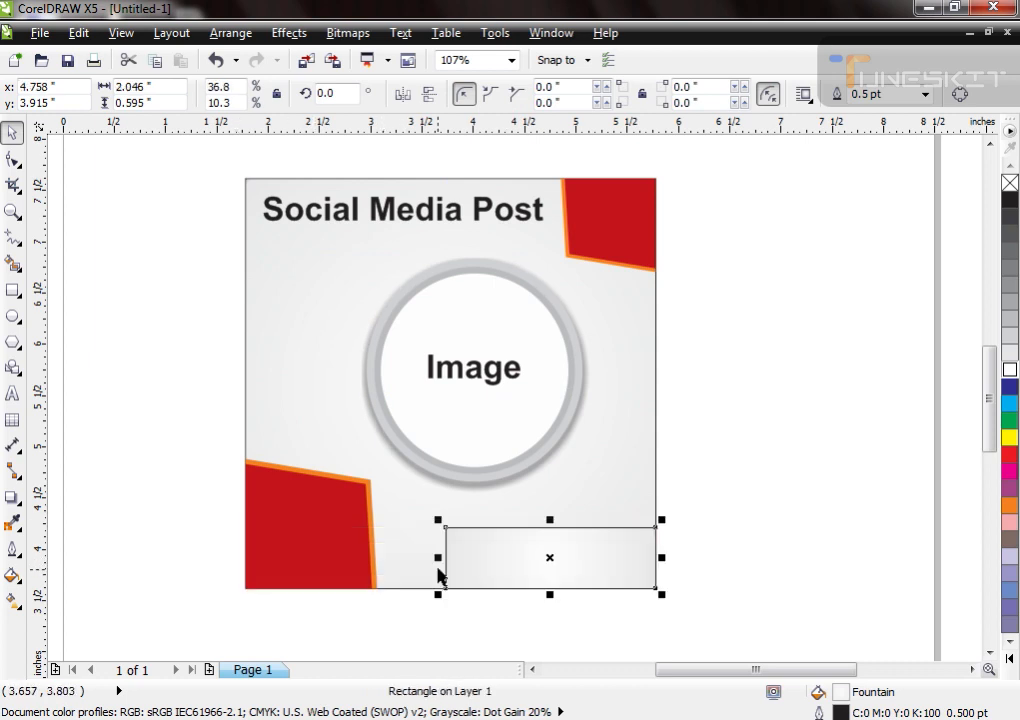
pyautogui.moveTo(550, 595); pyautogui.dragTo(551, 565)
# Step: Fill the lower-right bar with black, remove its outline and enlarge it to about 2.25 × 0.41 in
pyautogui.hotkey('ctrl', 'shift', 'e')
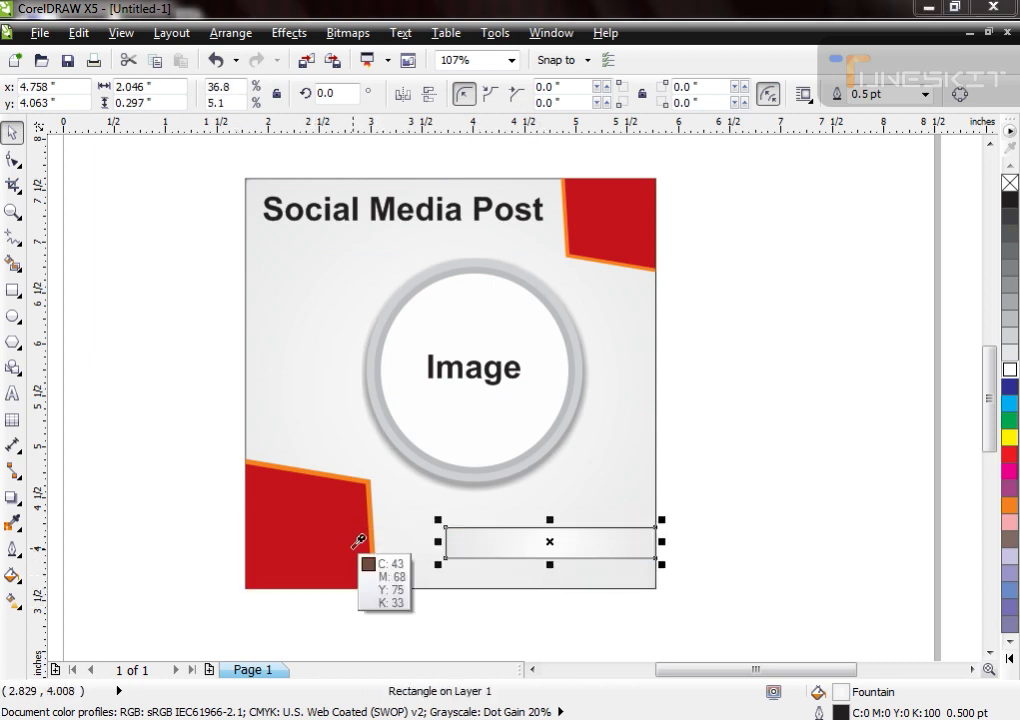
pyautogui.click(358, 549)
pyautogui.rightClick(1009, 183)
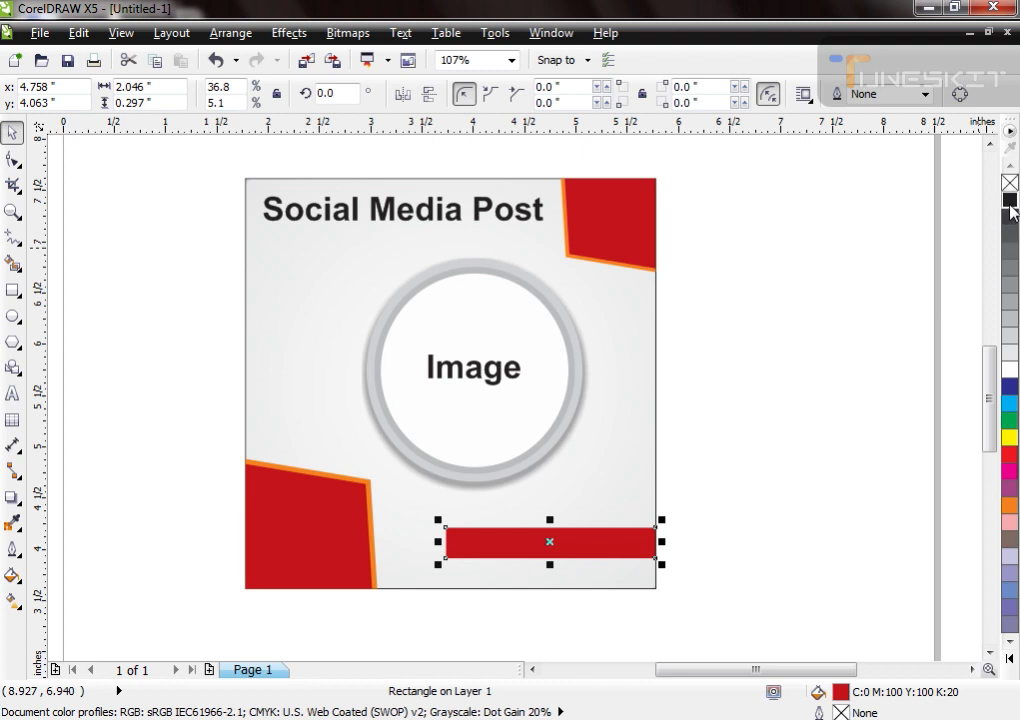
pyautogui.click(1010, 199)
pyautogui.moveTo(550, 564); pyautogui.dragTo(551, 576)
pyautogui.moveTo(437, 548); pyautogui.dragTo(416, 548)
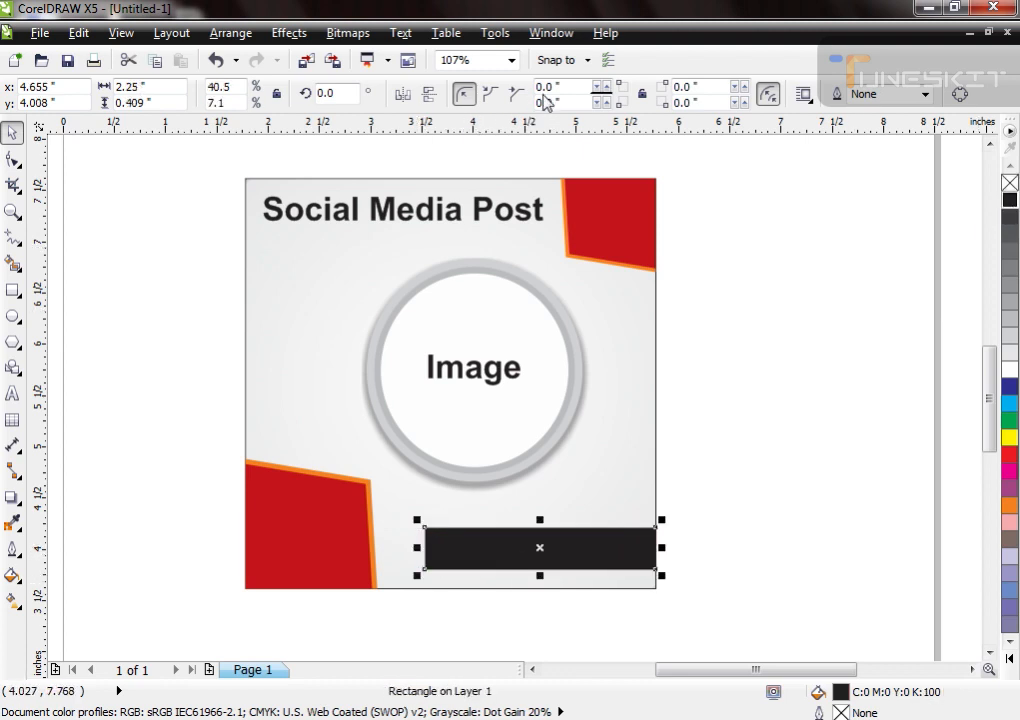
# Step: Round the black bar's two left corners with a 1.5 in radius and lengthen it leftward to about 2.56 in
pyautogui.moveTo(555, 87); pyautogui.dragTo(498, 92)
pyautogui.write('1.5')
pyautogui.press('Tab')
pyautogui.write('1')
pyautogui.press('Return')
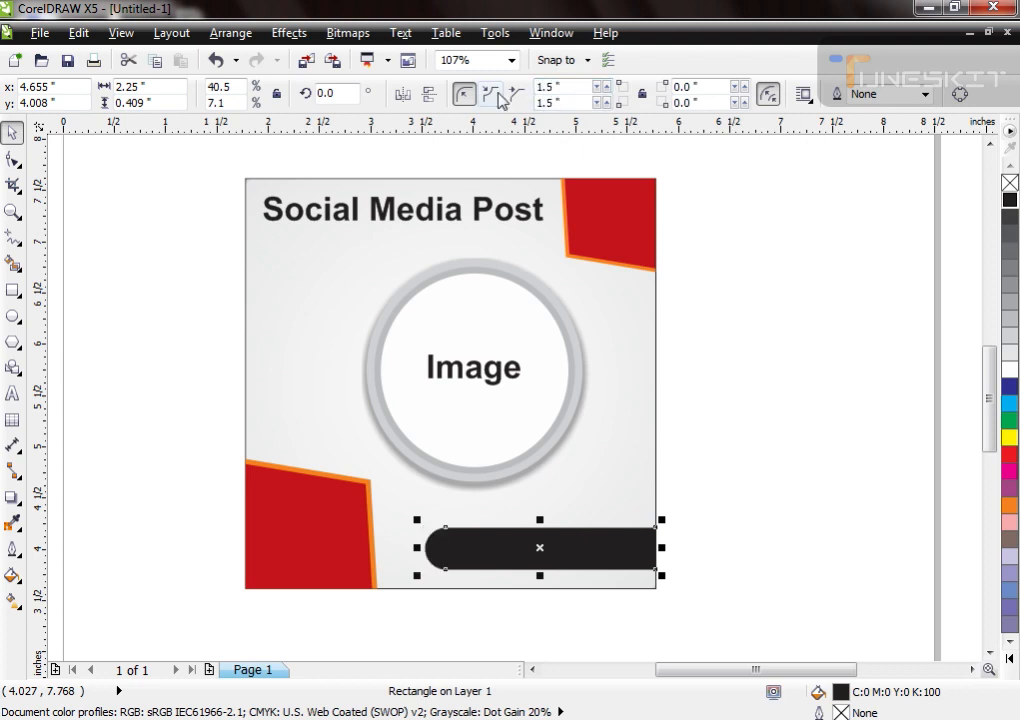
pyautogui.click(854, 346)
pyautogui.click(540, 553)
pyautogui.moveTo(417, 548); pyautogui.dragTo(385, 548)
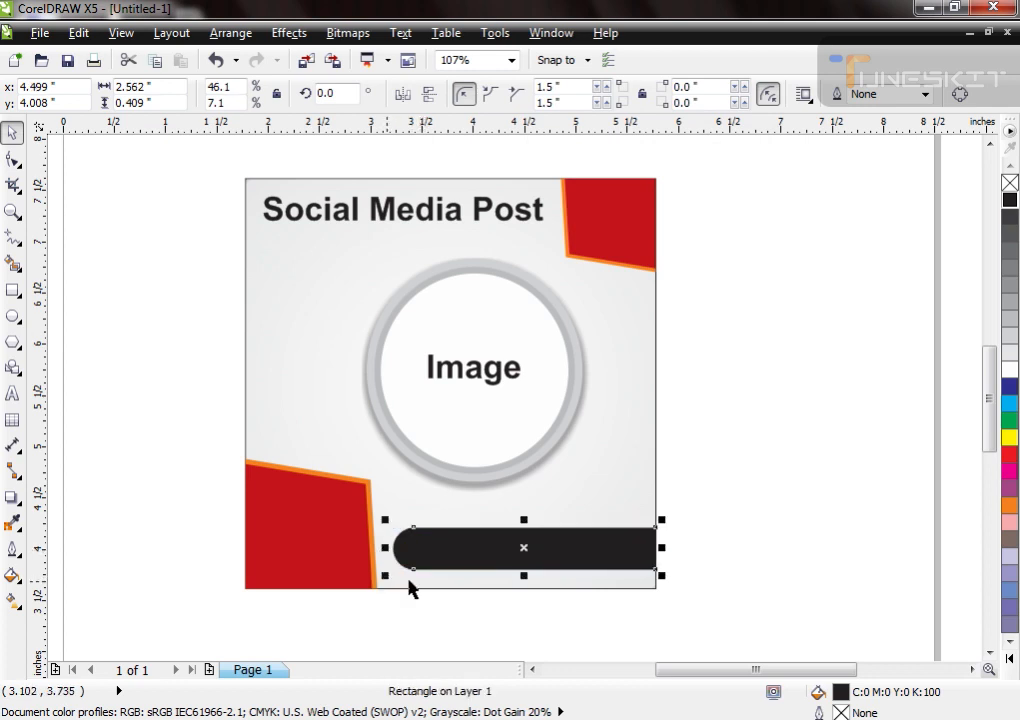
pyautogui.click(721, 404)
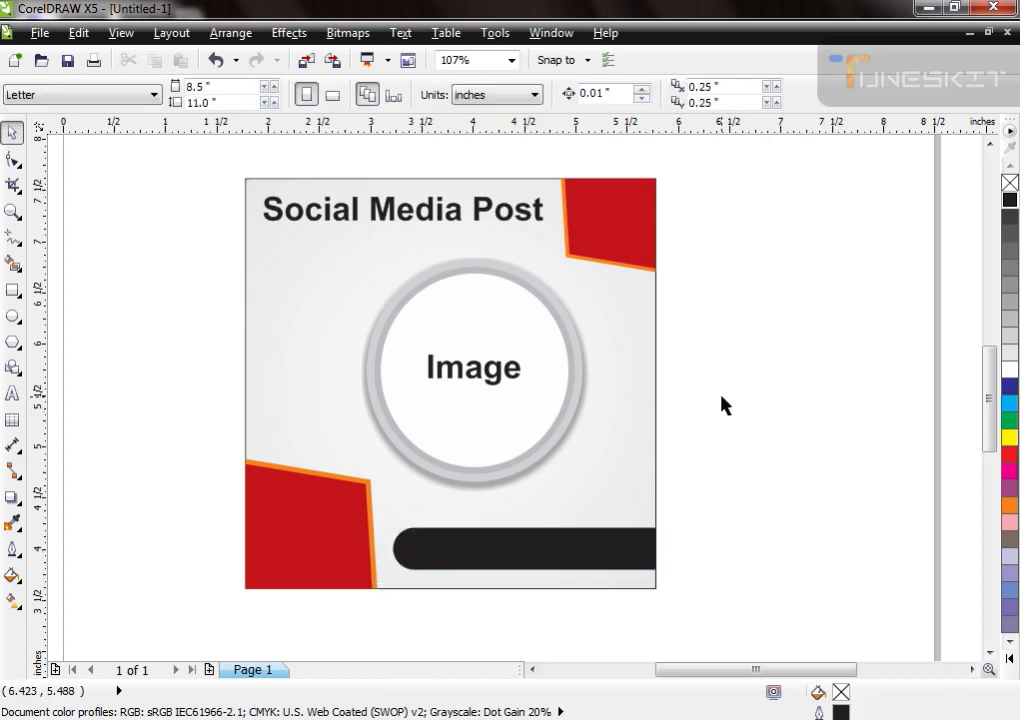
# Step: Move the complete design toward the page's upper left and place a duplicate of it directly to its right
pyautogui.click(656, 405)
pyautogui.scroll(-2, 310, 423)
pyautogui.moveTo(224, 266); pyautogui.dragTo(500, 515)
pyautogui.moveTo(437, 417); pyautogui.dragTo(376, 374)
pyautogui.moveTo(326, 387); pyautogui.dragTo(528, 388)
pyautogui.press('Escape')
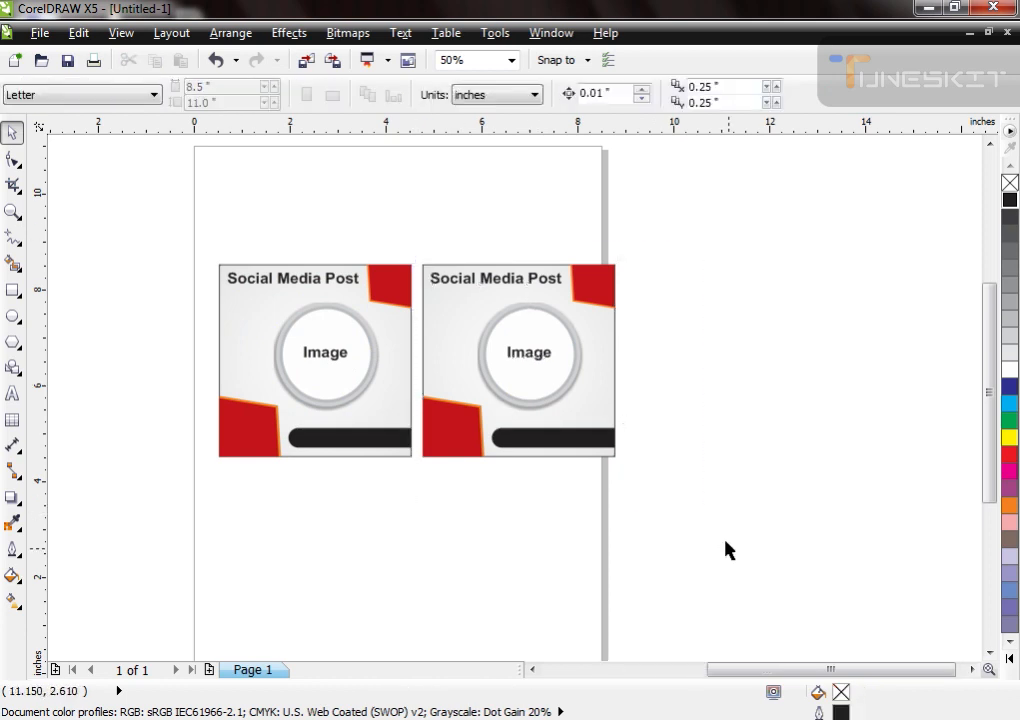
# Step: Delete the texts, circles, corner accents and black bar from the duplicate design, keeping only its background square
pyautogui.scroll(2, 650, 386)
pyautogui.click(444, 382)
pyautogui.press('Delete')
pyautogui.click(466, 333)
pyautogui.press('Delete')
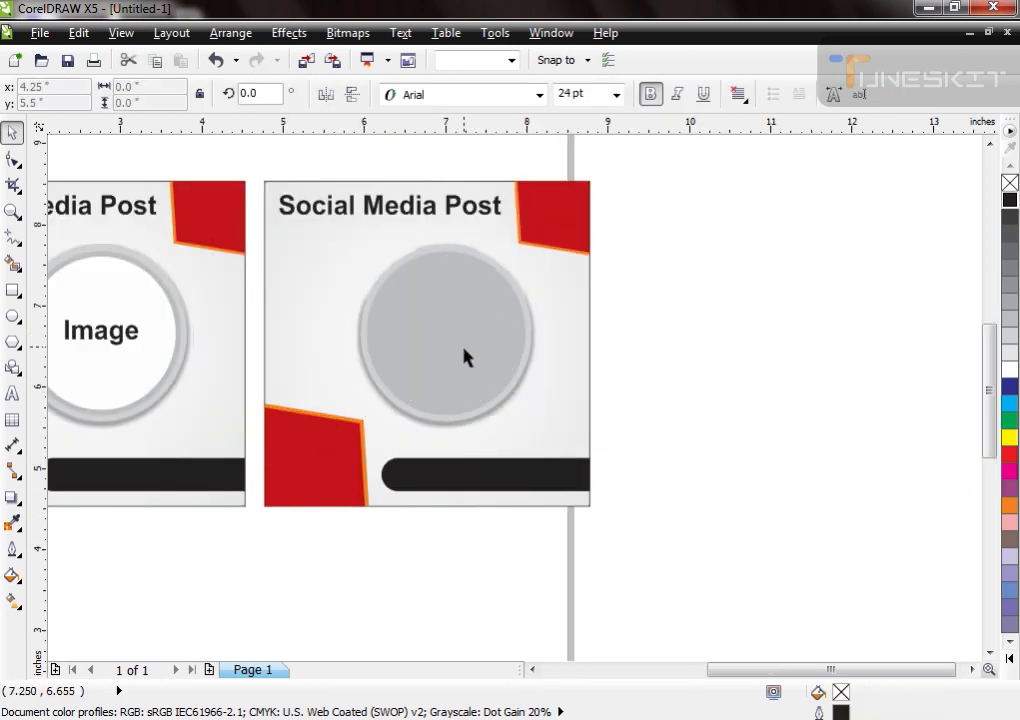
pyautogui.click(455, 208)
pyautogui.click(484, 315)
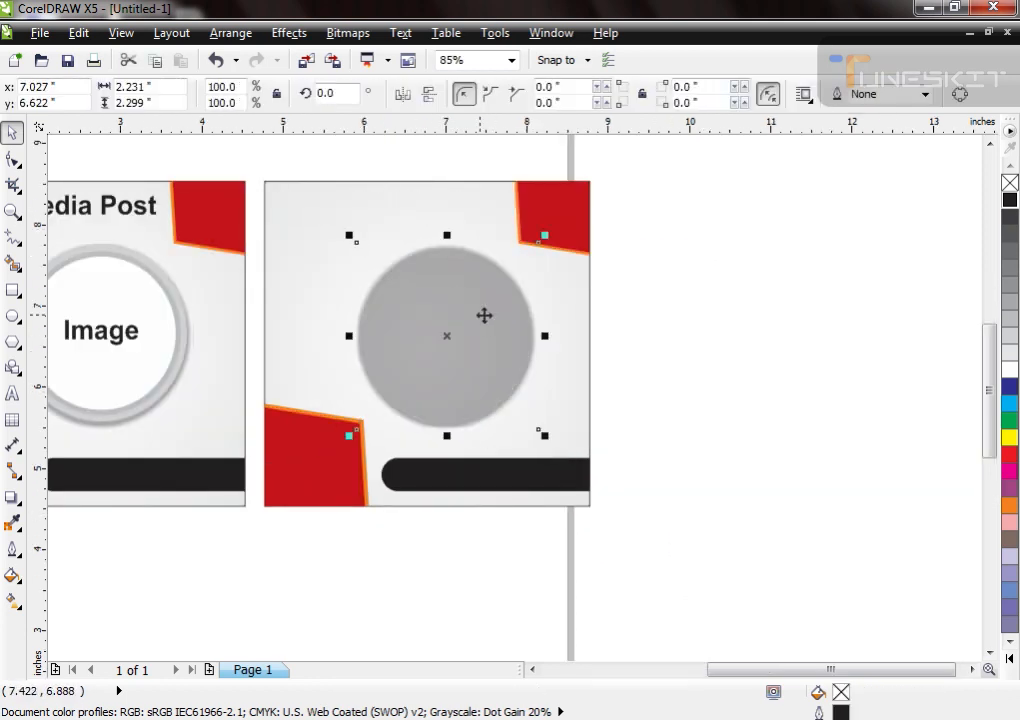
pyautogui.press('Delete')
pyautogui.click(585, 219)
pyautogui.press('Delete')
pyautogui.click(326, 456)
pyautogui.press('Delete')
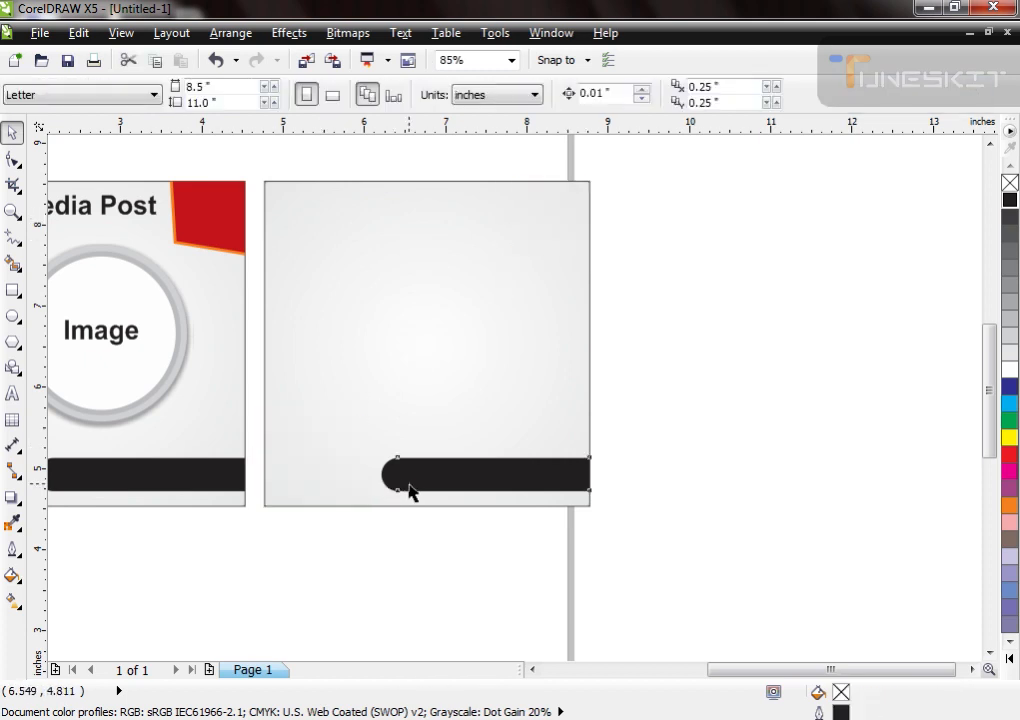
pyautogui.click(409, 490)
pyautogui.press('Delete')
# Step: Change the duplicate square's radial fountain fill to blend from green to white
pyautogui.click(405, 428)
pyautogui.press('F11')
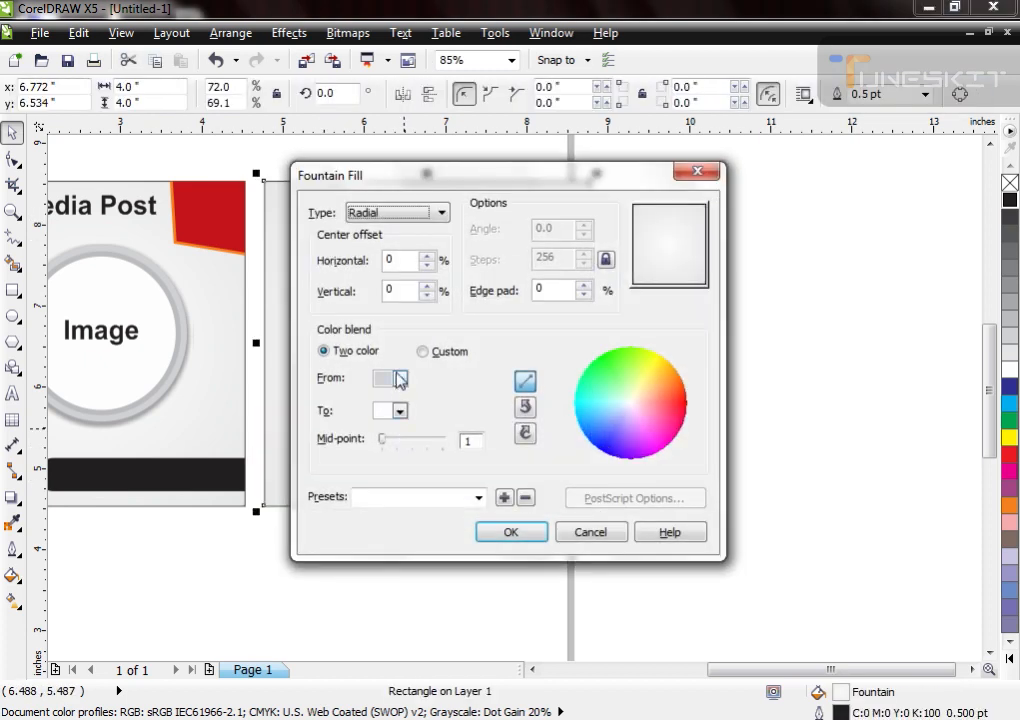
pyautogui.click(400, 379)
pyautogui.click(446, 478)
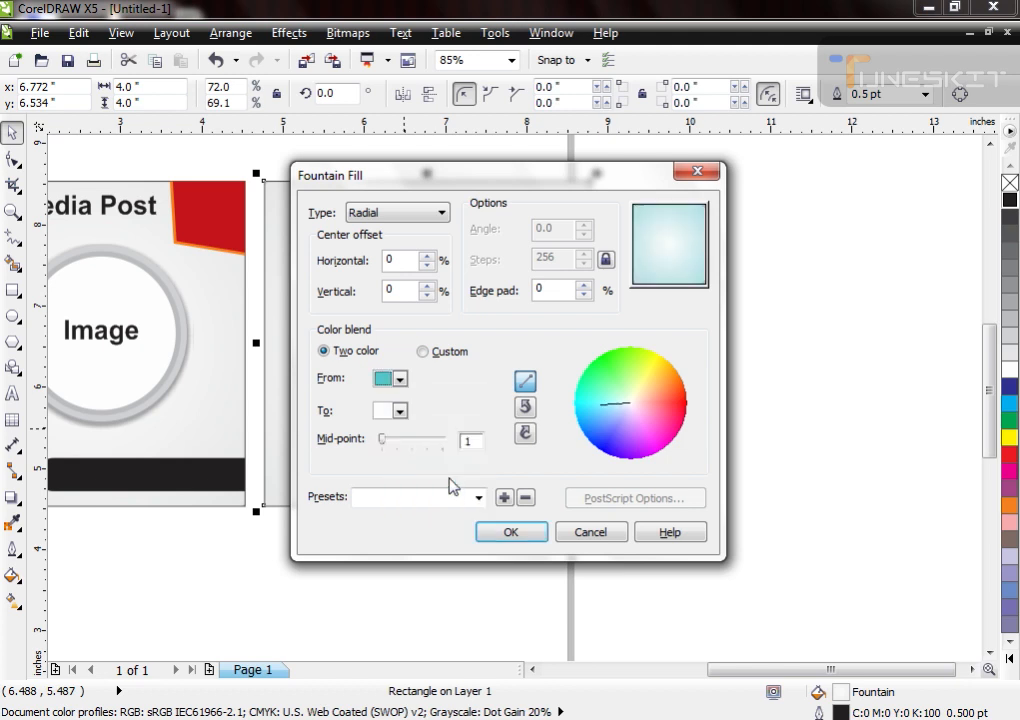
pyautogui.click(400, 379)
pyautogui.click(403, 436)
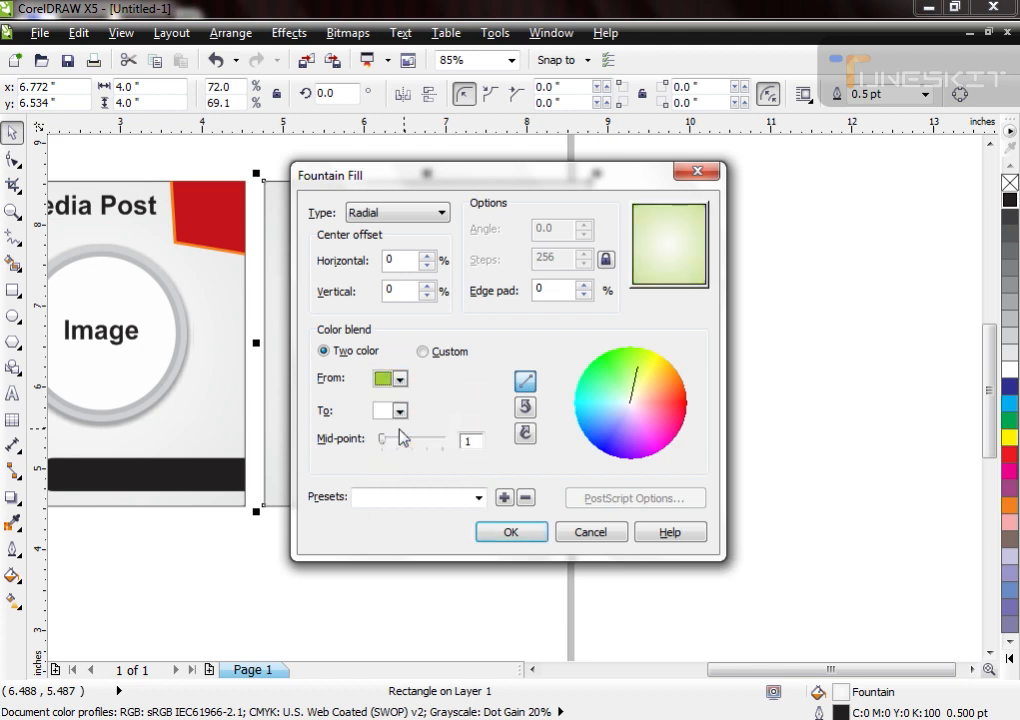
pyautogui.press('Return')
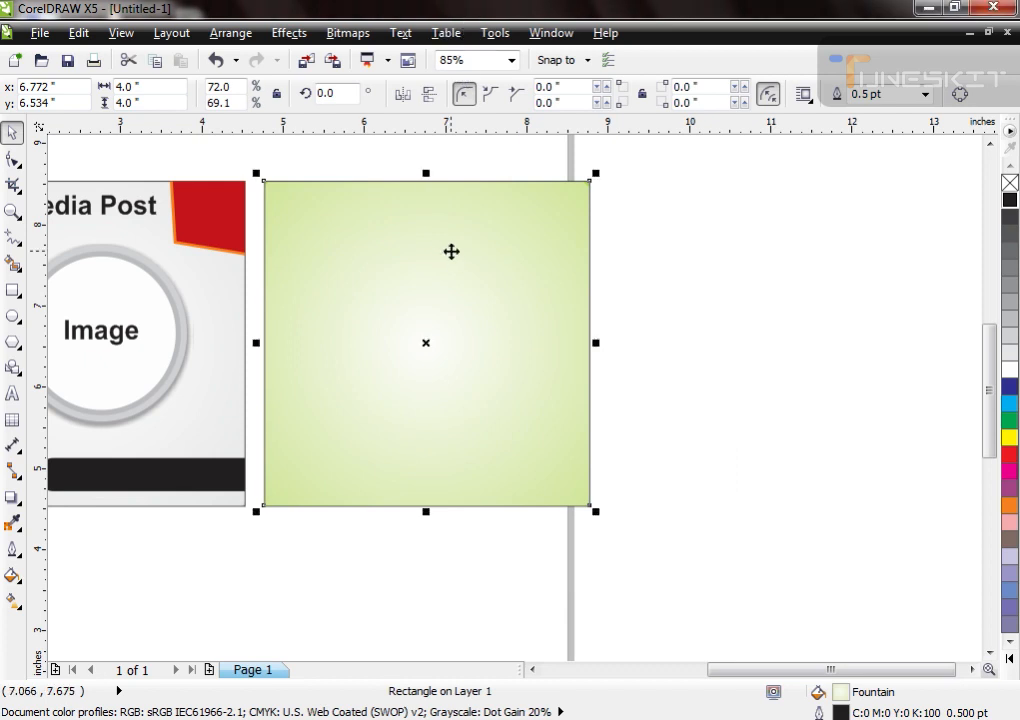
# Step: Create a shortened copy of the green square as a band along its top and convert it to curves
pyautogui.moveTo(426, 511); pyautogui.dragTo(426, 219)
pyautogui.click(316, 212)
pyautogui.hotkey('ctrl', 'q')
# Step: Reshape the top band's lower edge into an S-curve by lowering its left end, making the band about 1.61 in tall
pyautogui.press('F10')
pyautogui.moveTo(253, 208); pyautogui.dragTo(630, 270)
pyautogui.press('space')
pyautogui.press('space')
pyautogui.moveTo(265, 219); pyautogui.dragTo(266, 312)
pyautogui.press('space')
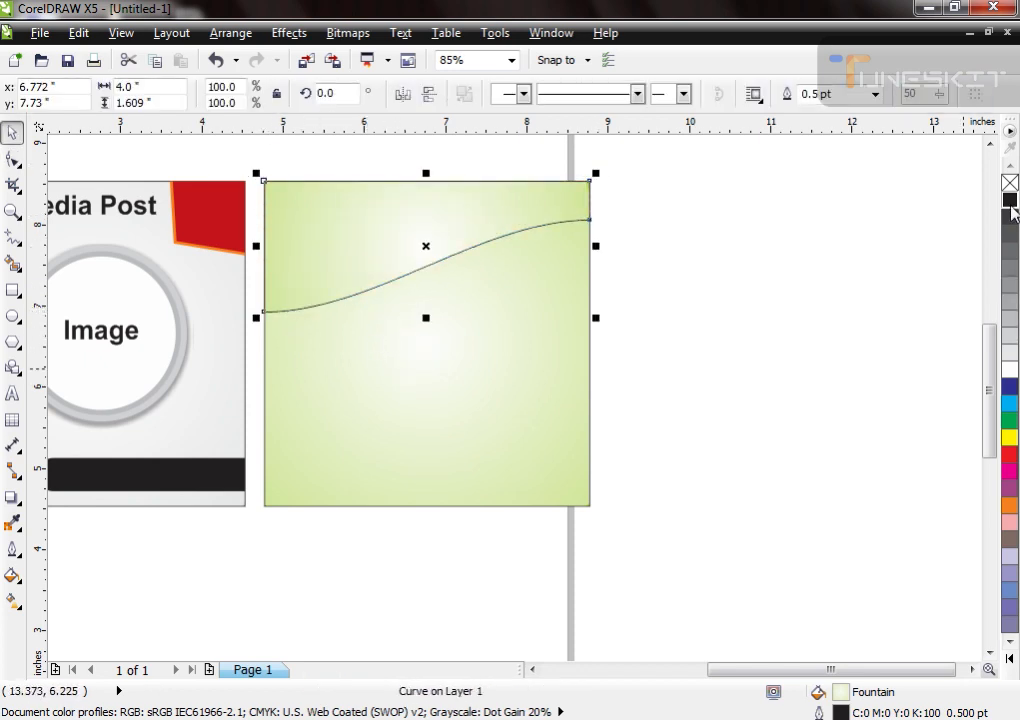
# Step: Fill the S-curved top band with a two-color radial fountain from green to black and remove its outline
pyautogui.press('F11')
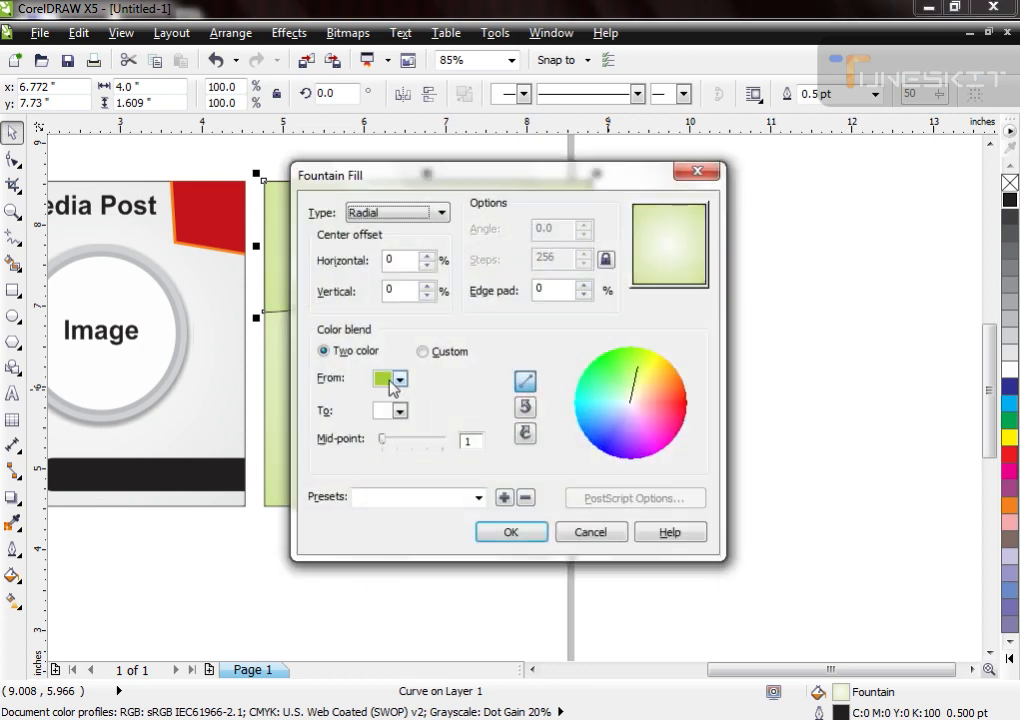
pyautogui.click(400, 378)
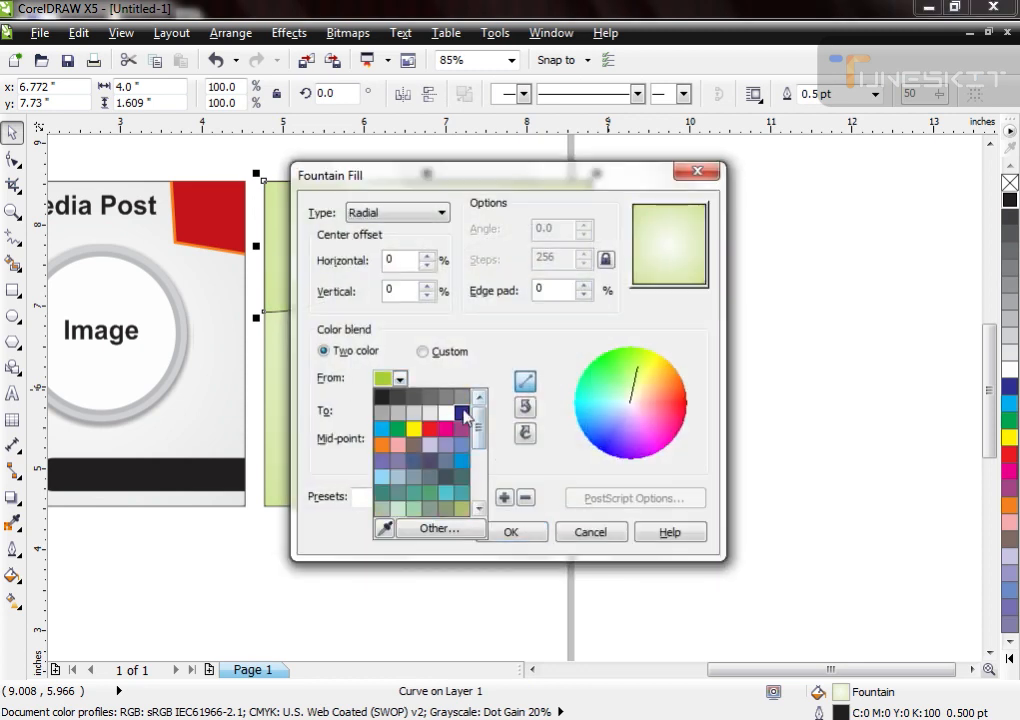
pyautogui.click(397, 412)
pyautogui.click(396, 412)
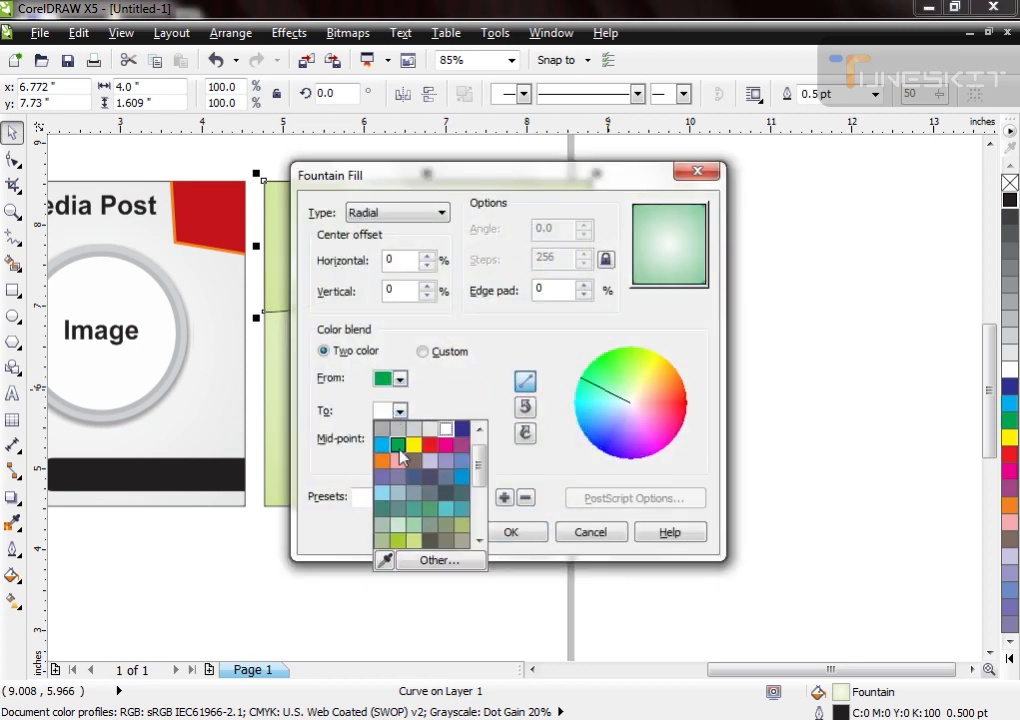
pyautogui.click(413, 506)
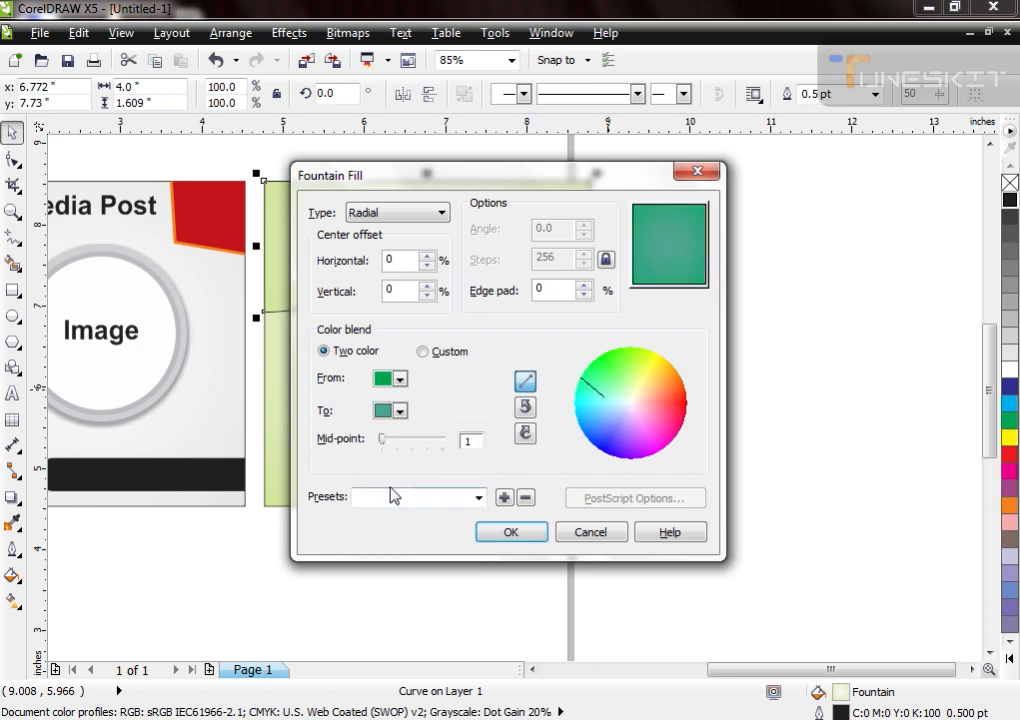
pyautogui.click(399, 411)
pyautogui.click(399, 462)
pyautogui.click(399, 411)
pyautogui.click(431, 541)
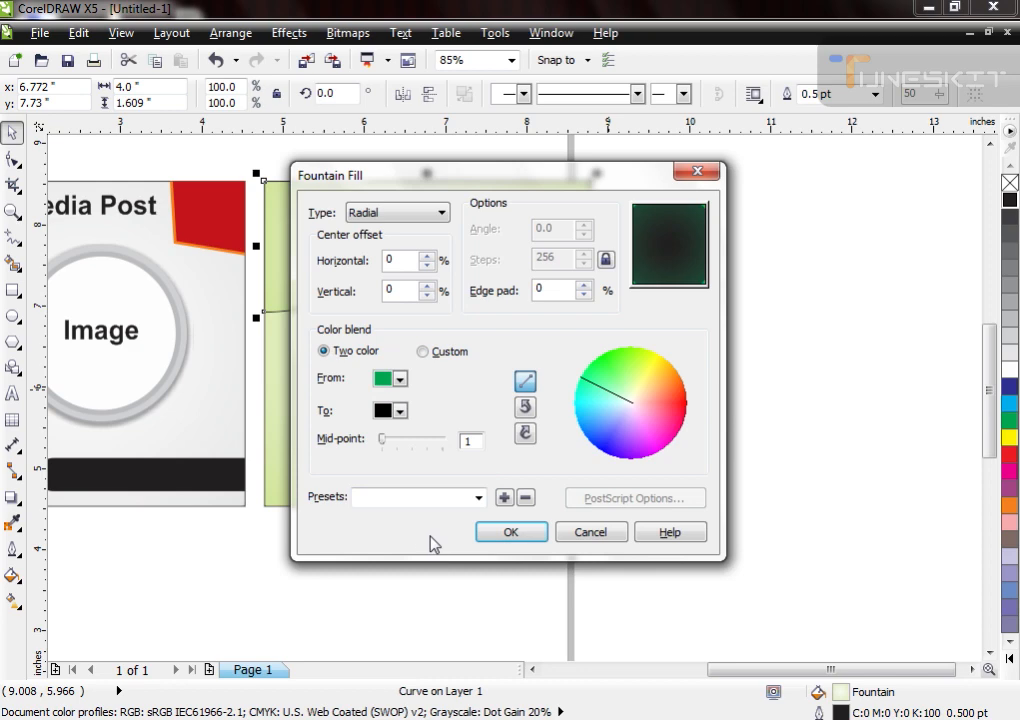
pyautogui.press('Return')
pyautogui.rightClick(1012, 182)
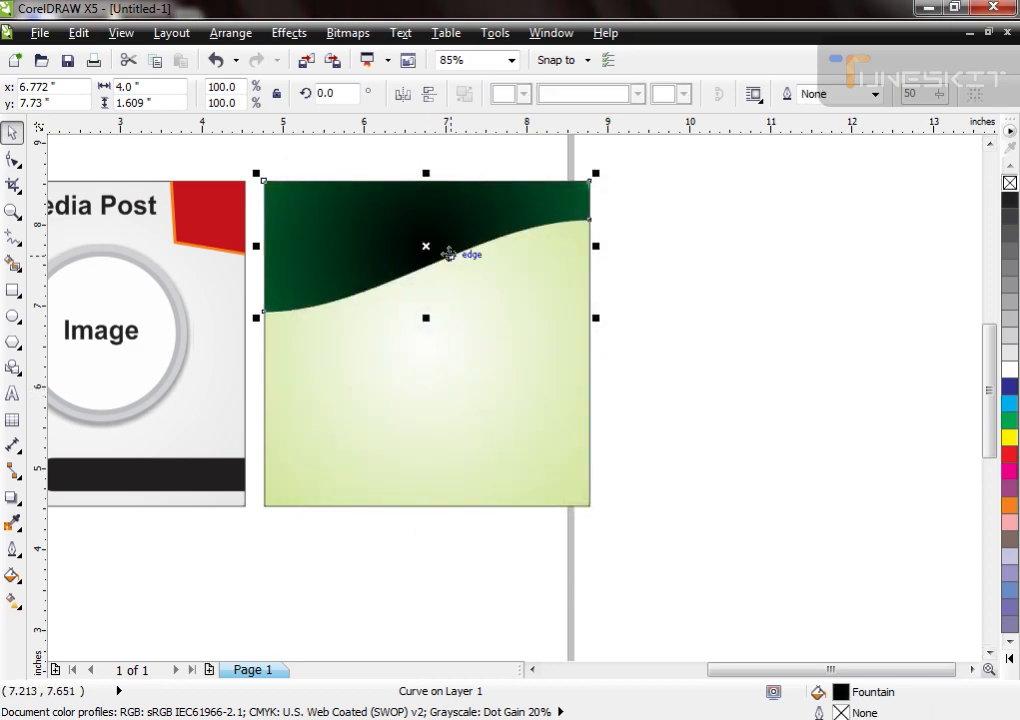
# Step: Create two taller copies of the dark band, 2.0 in and about 1.87 in tall, filling the shorter one with pale green sampled from the square
pyautogui.click(424, 321)
pyautogui.click(396, 235)
pyautogui.moveTo(426, 318)
pyautogui.mouseDown()
pyautogui.moveTo(426, 348)
pyautogui.moveTo(430, 337)
pyautogui.mouseUp()
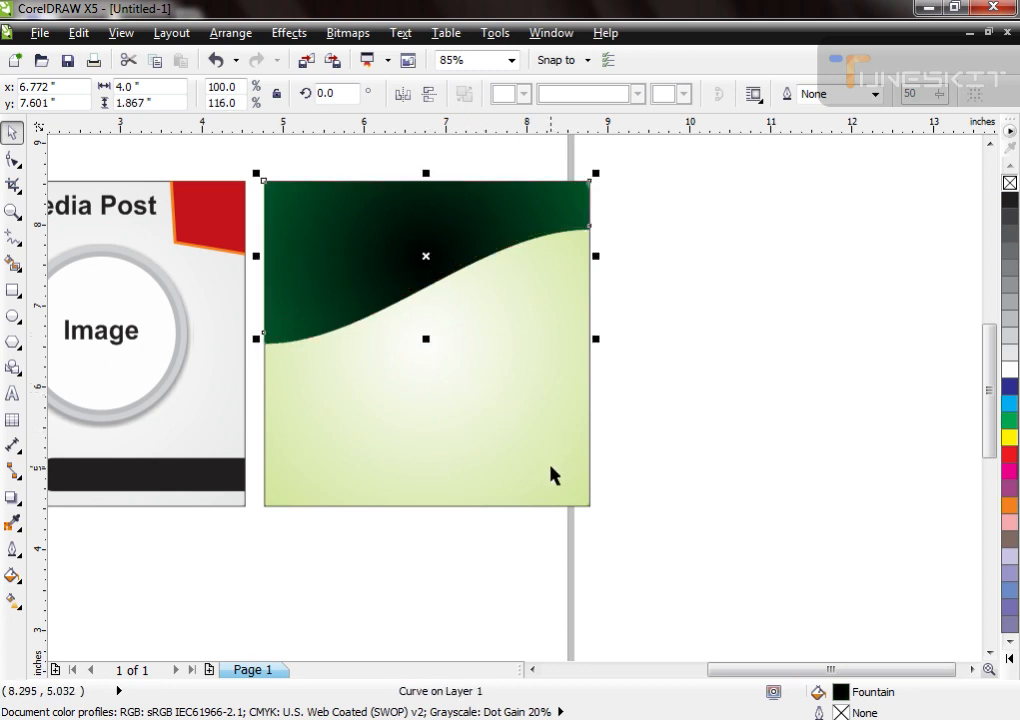
pyautogui.press('F11')
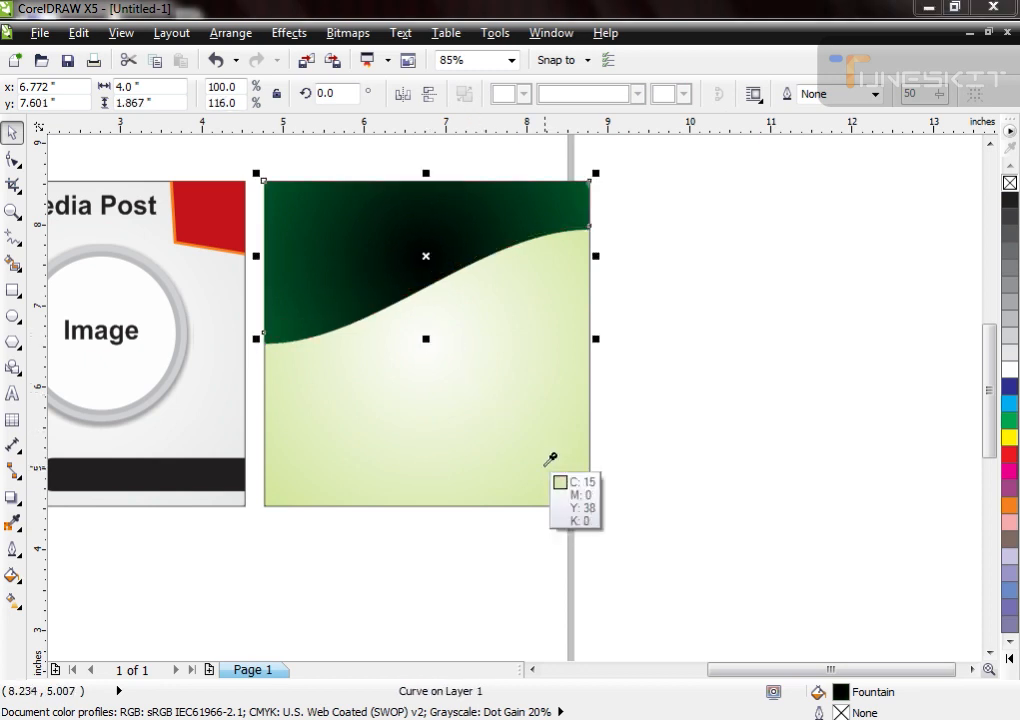
pyautogui.click(545, 465)
# Step: Resize the remaining dark band to about 1.77 in tall and bring it in front of the pale green one
pyautogui.moveTo(426, 339); pyautogui.dragTo(430, 329)
pyautogui.click(305, 337)
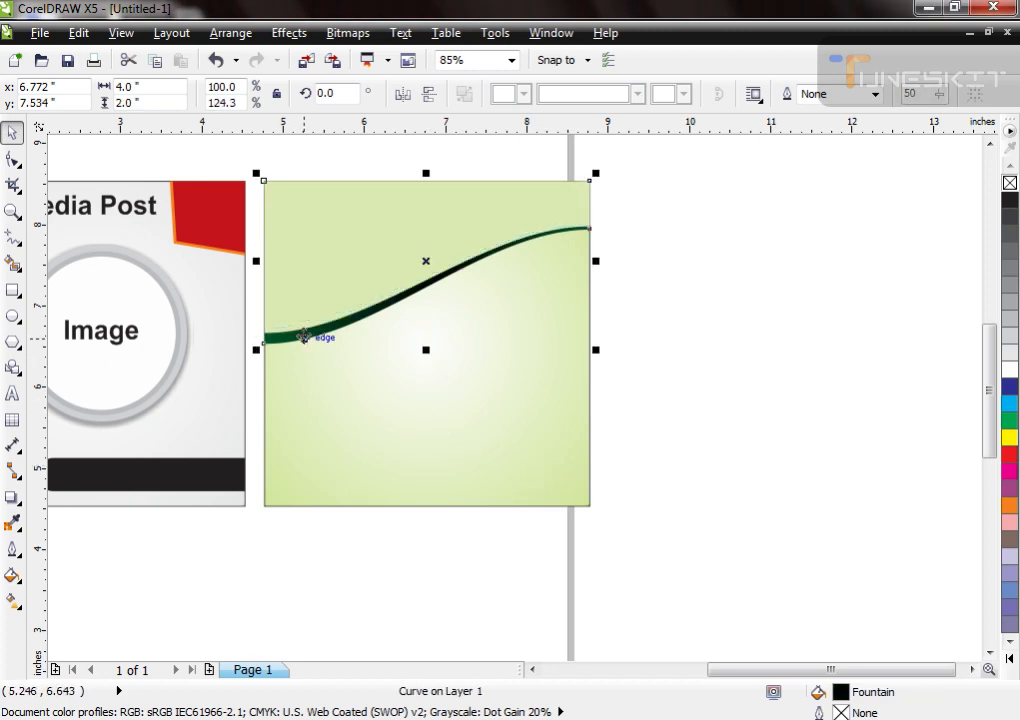
pyautogui.keyDown('alt'); pyautogui.click(313, 233); pyautogui.keyUp('alt')
pyautogui.hotkey('shift', 'pageup')
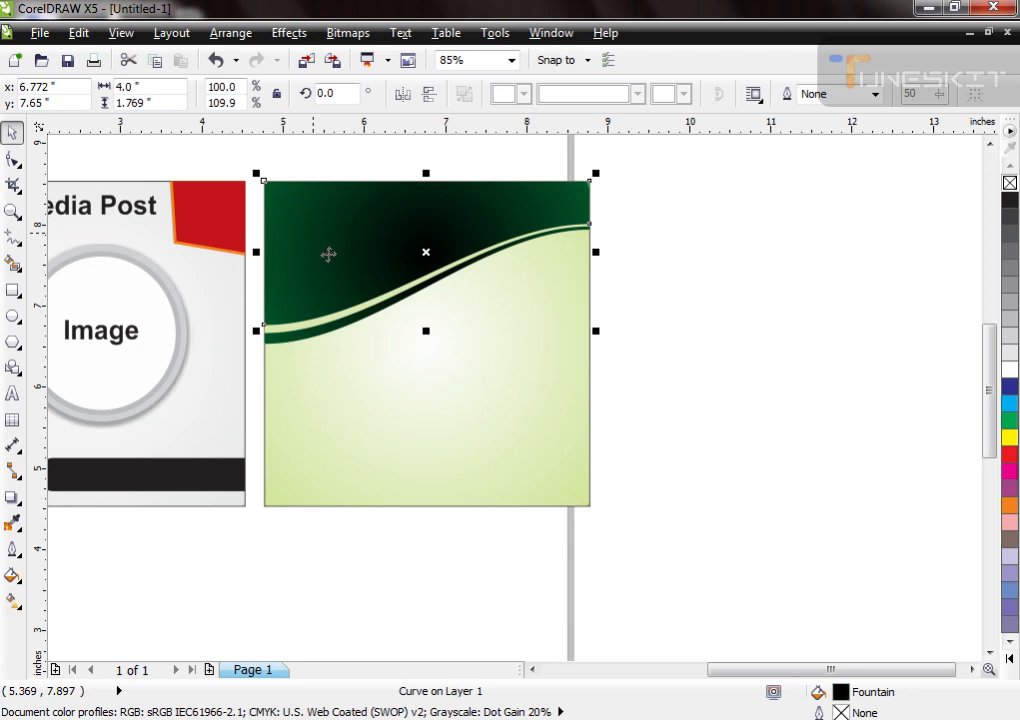
# Step: Mirror a copy of all three curved bands onto the square's lower edge and reduce the copy to about 1.73 in tall
pyautogui.moveTo(594, 160); pyautogui.dragTo(240, 375)
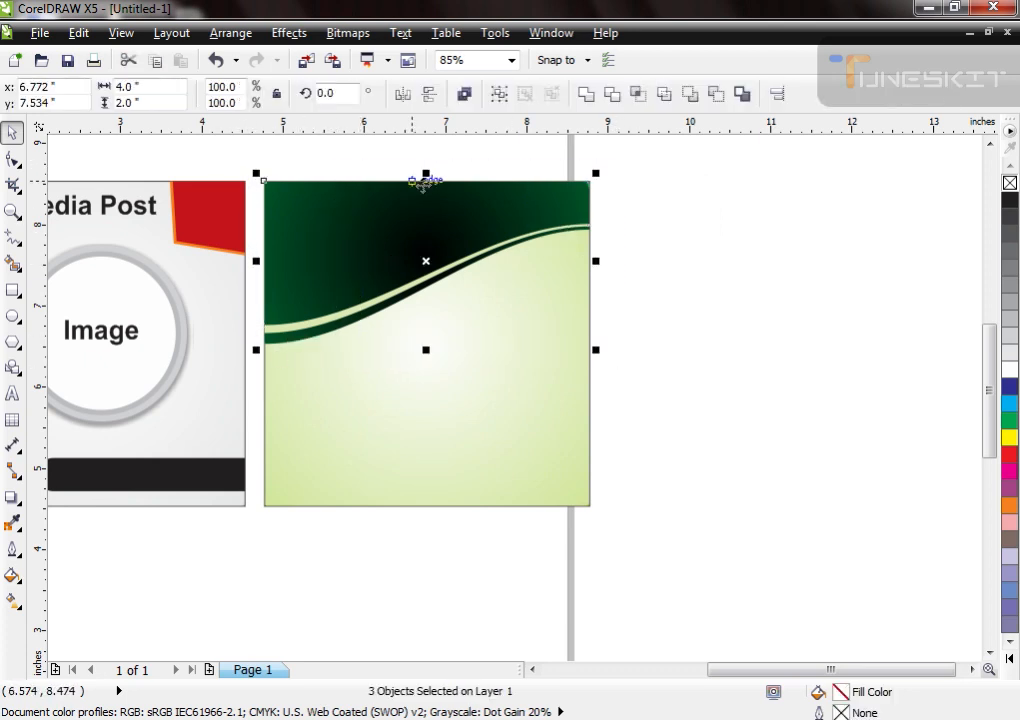
pyautogui.moveTo(426, 175); pyautogui.dragTo(474, 437)
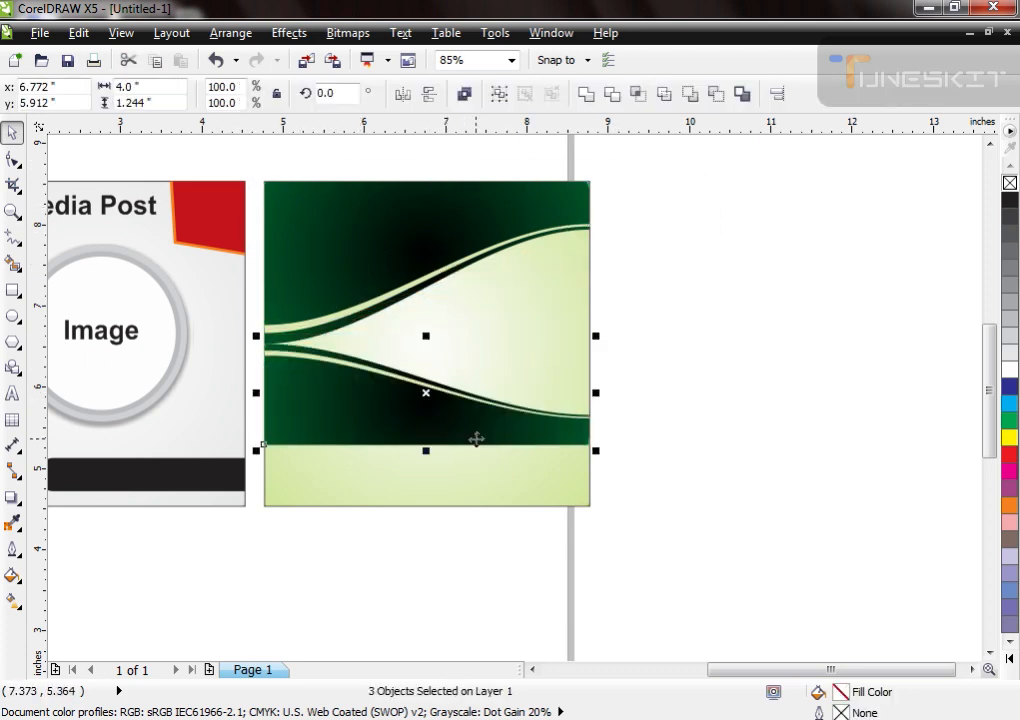
pyautogui.hotkey('ctrl', 'z')
pyautogui.moveTo(426, 172); pyautogui.dragTo(467, 419)
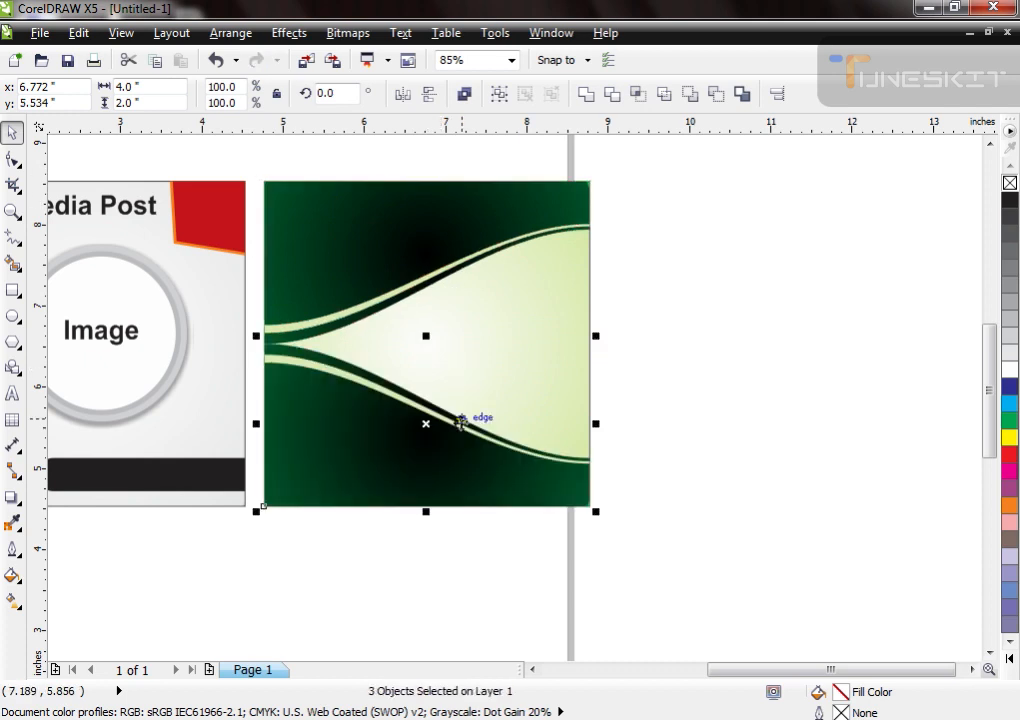
pyautogui.moveTo(426, 335); pyautogui.dragTo(426, 353)
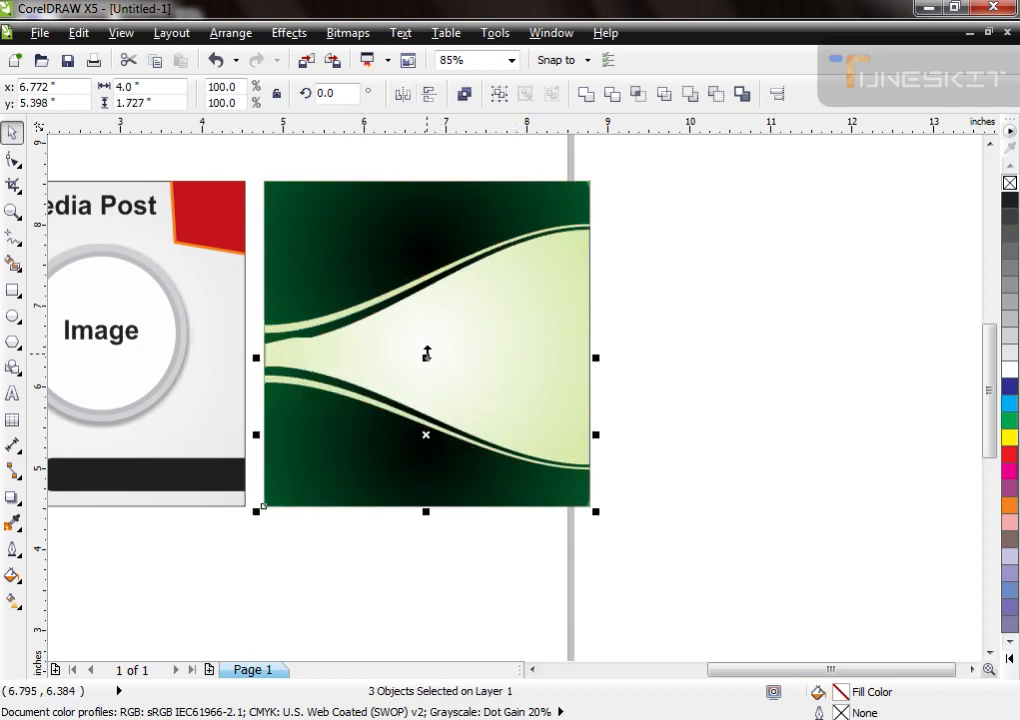
pyautogui.click(460, 615)
pyautogui.click(510, 336)
pyautogui.click(668, 416)
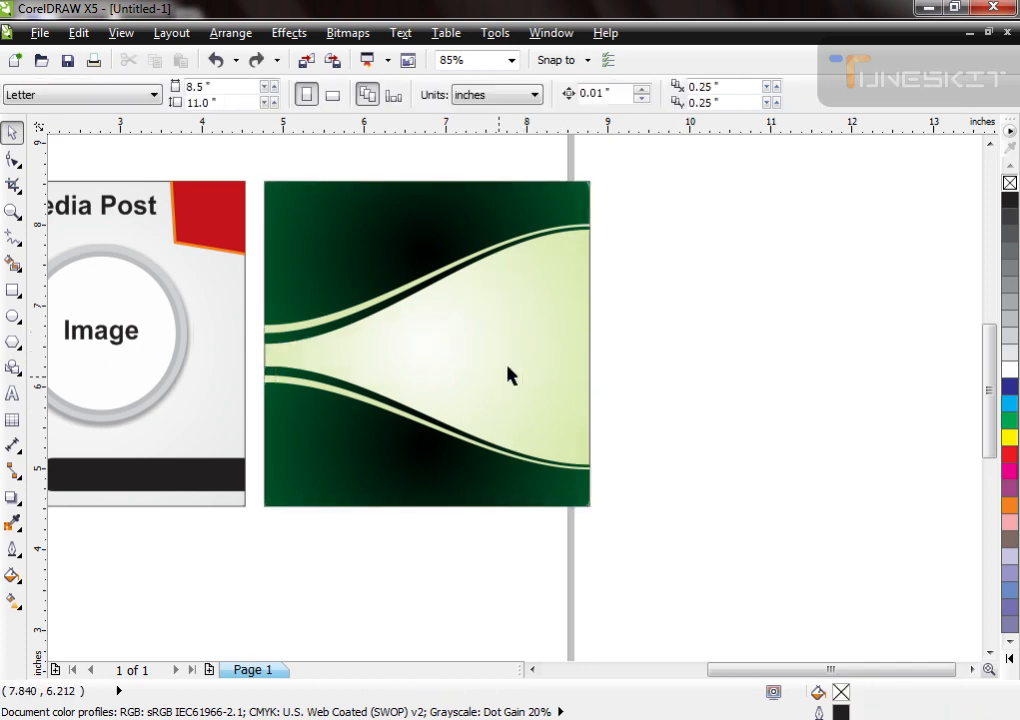
# Step: Copy the "Image" label, enlarged, and the "Social Media Post" title from the red design onto the green one, coloring the copied title white
pyautogui.click(130, 333)
pyautogui.moveTo(283, 354); pyautogui.dragTo(531, 366)
pyautogui.click(143, 232)
pyautogui.click(95, 212)
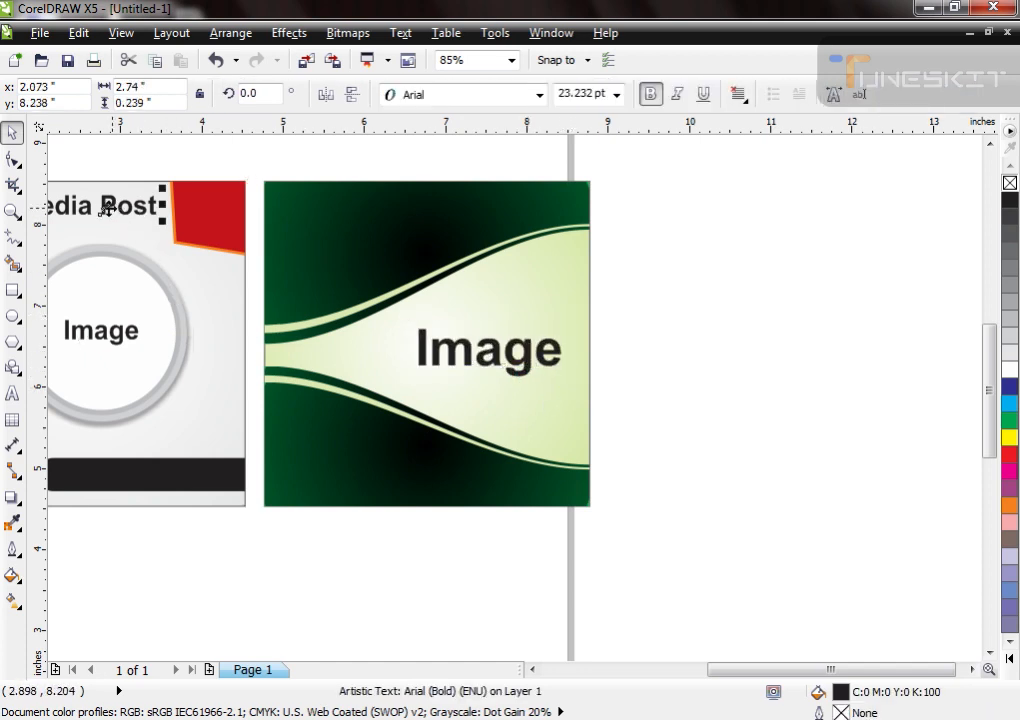
pyautogui.moveTo(95, 212); pyautogui.dragTo(459, 221)
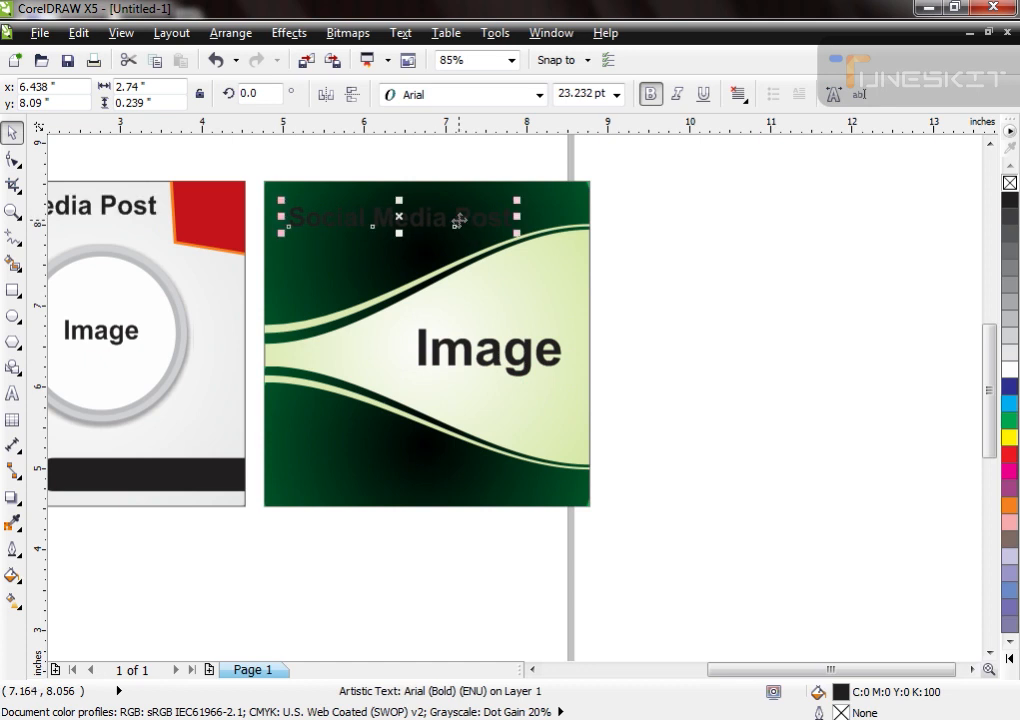
pyautogui.click(1008, 369)
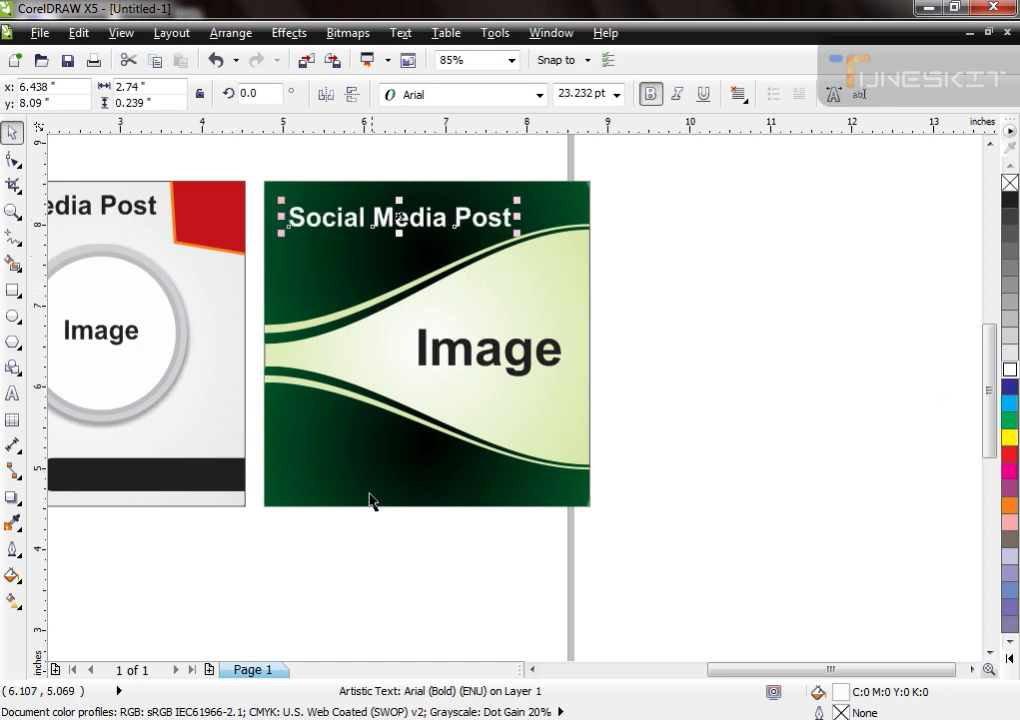
pyautogui.click(392, 569)
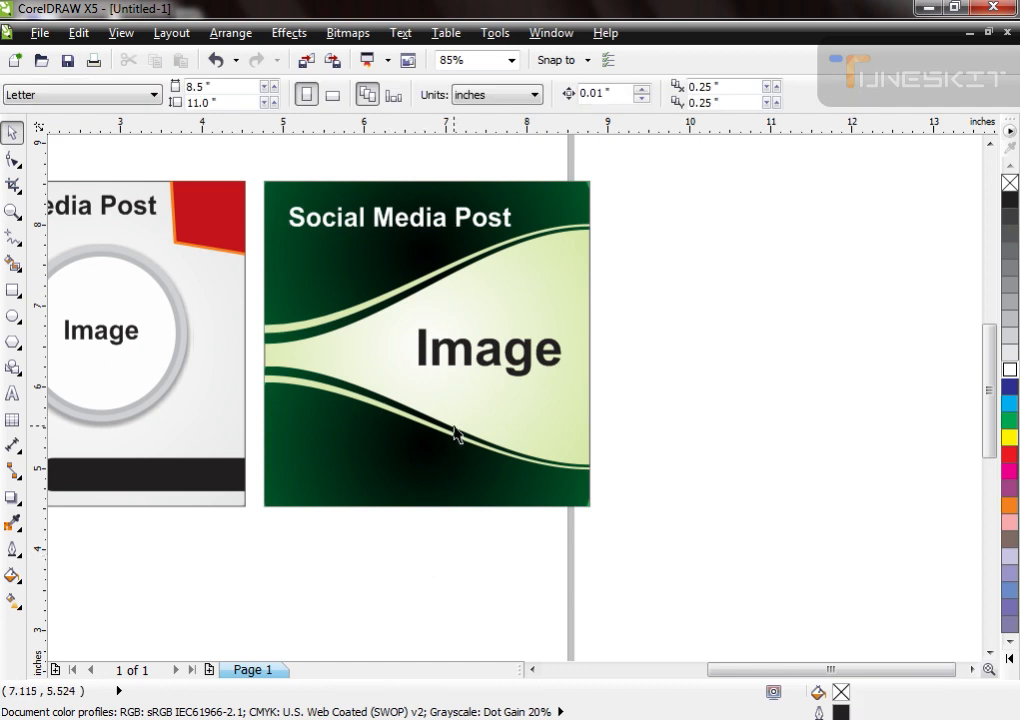
# Step: Draw a circle about 0.44 in wide at the lower curve's left end, filled yellow without an outline
pyautogui.click(13, 315)
pyautogui.moveTo(284, 366); pyautogui.dragTo(321, 399)
pyautogui.press('space')
pyautogui.click(1010, 370)
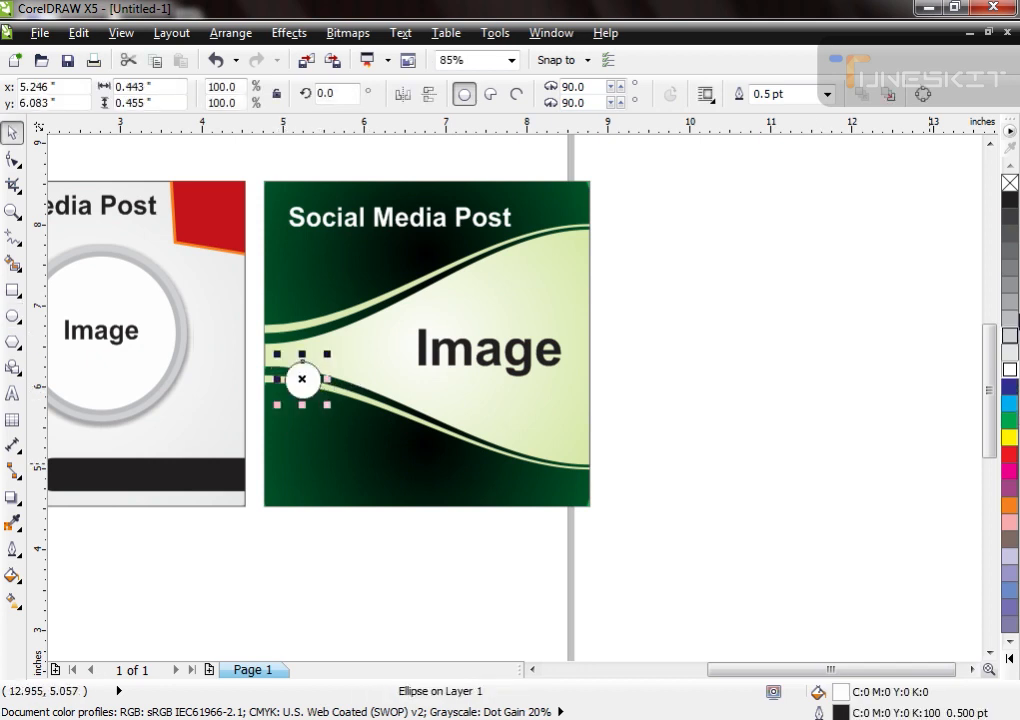
pyautogui.rightClick(1012, 185)
pyautogui.click(1011, 439)
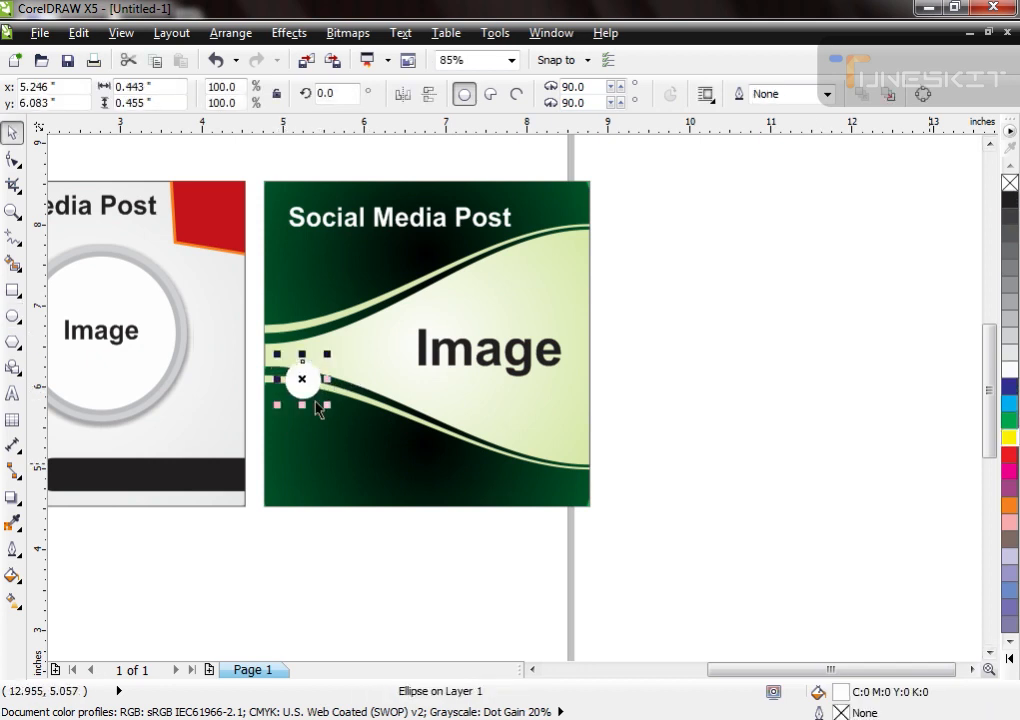
# Step: Adjust the yellow circle's position on the lower curve and place two copies of it further right along the curve
pyautogui.press('F2')
pyautogui.moveTo(256, 304); pyautogui.dragTo(499, 519)
pyautogui.moveTo(381, 268); pyautogui.dragTo(356, 292)
pyautogui.click(308, 343)
pyautogui.click(332, 326)
pyautogui.scroll(-2, 325, 352)
pyautogui.moveTo(325, 337); pyautogui.dragTo(538, 424)
pyautogui.rightClick(428, 372)
pyautogui.rightClick(538, 424)
pyautogui.click(515, 532)
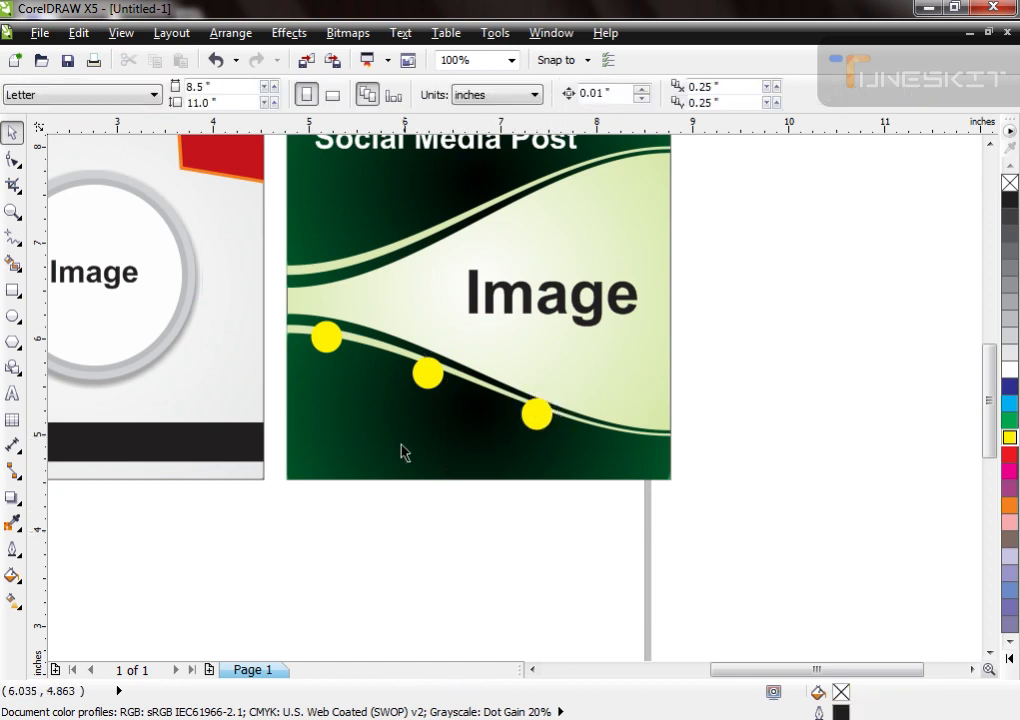
pyautogui.scroll(-1, 400, 443)
pyautogui.scroll(1, 320, 405)
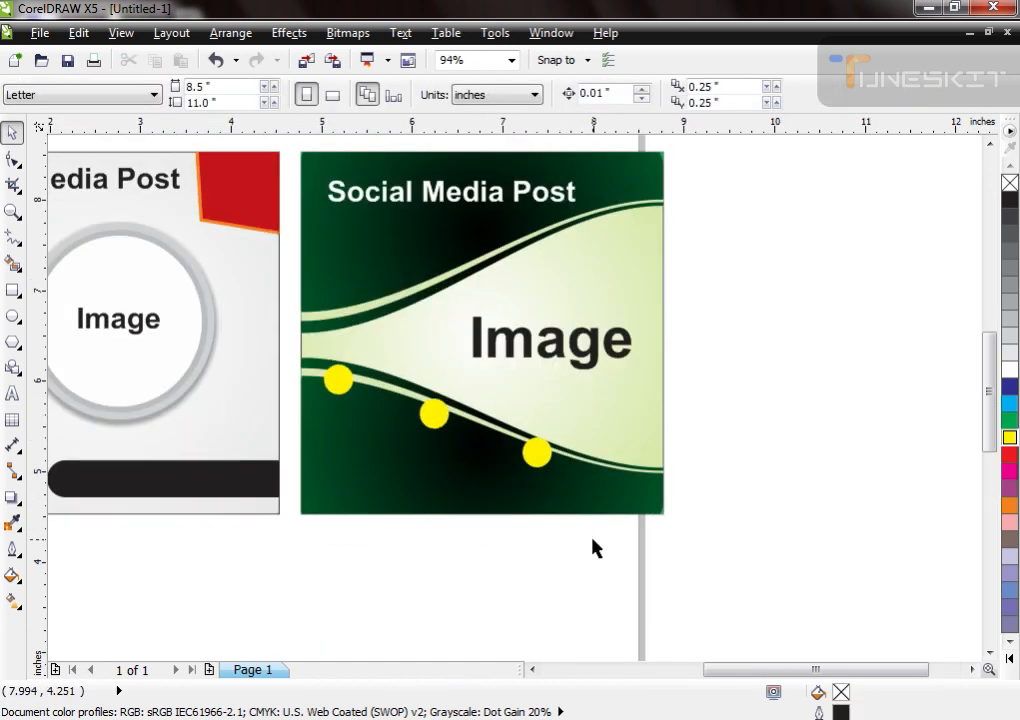
pyautogui.click(453, 440)
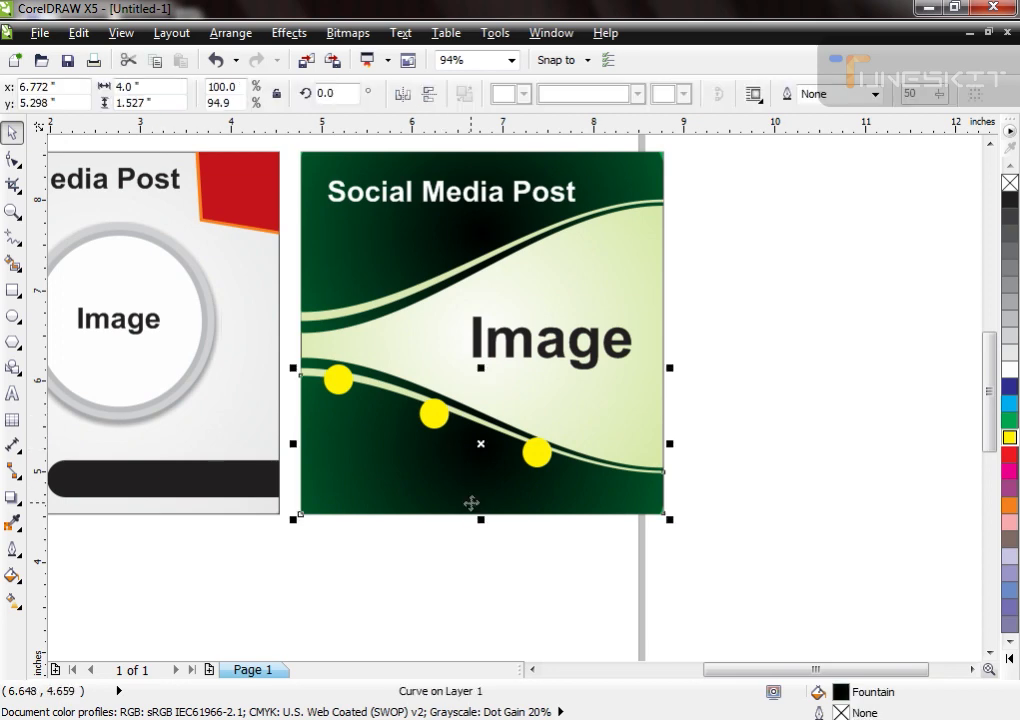
pyautogui.scroll(-1, 471, 497)
pyautogui.scroll(2, 469, 505)
pyautogui.click(512, 473)
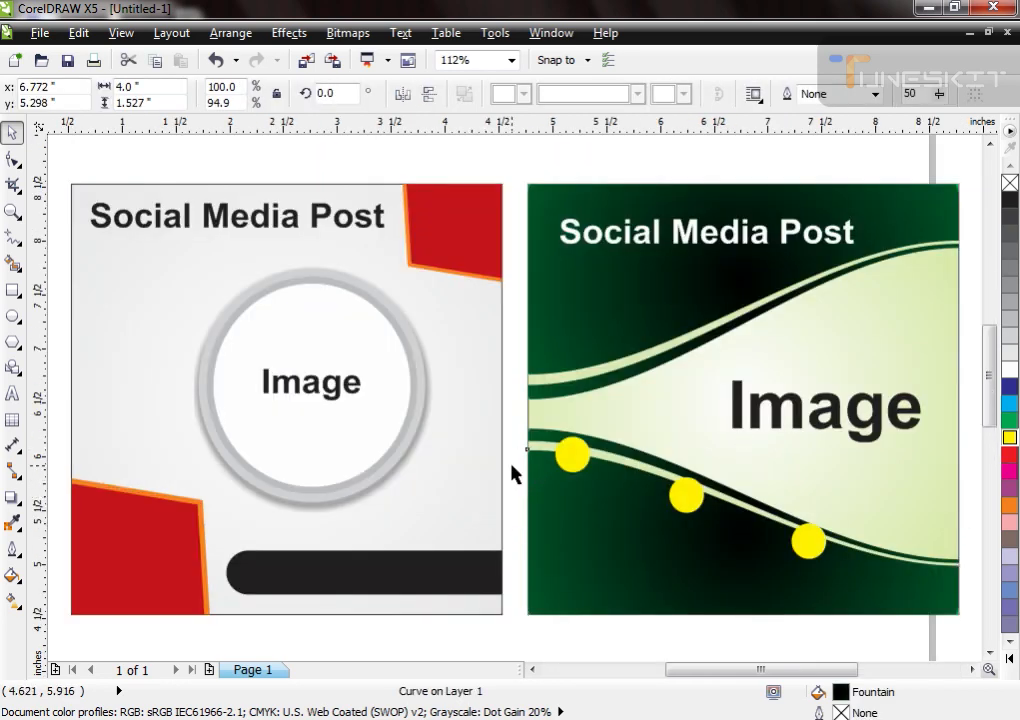